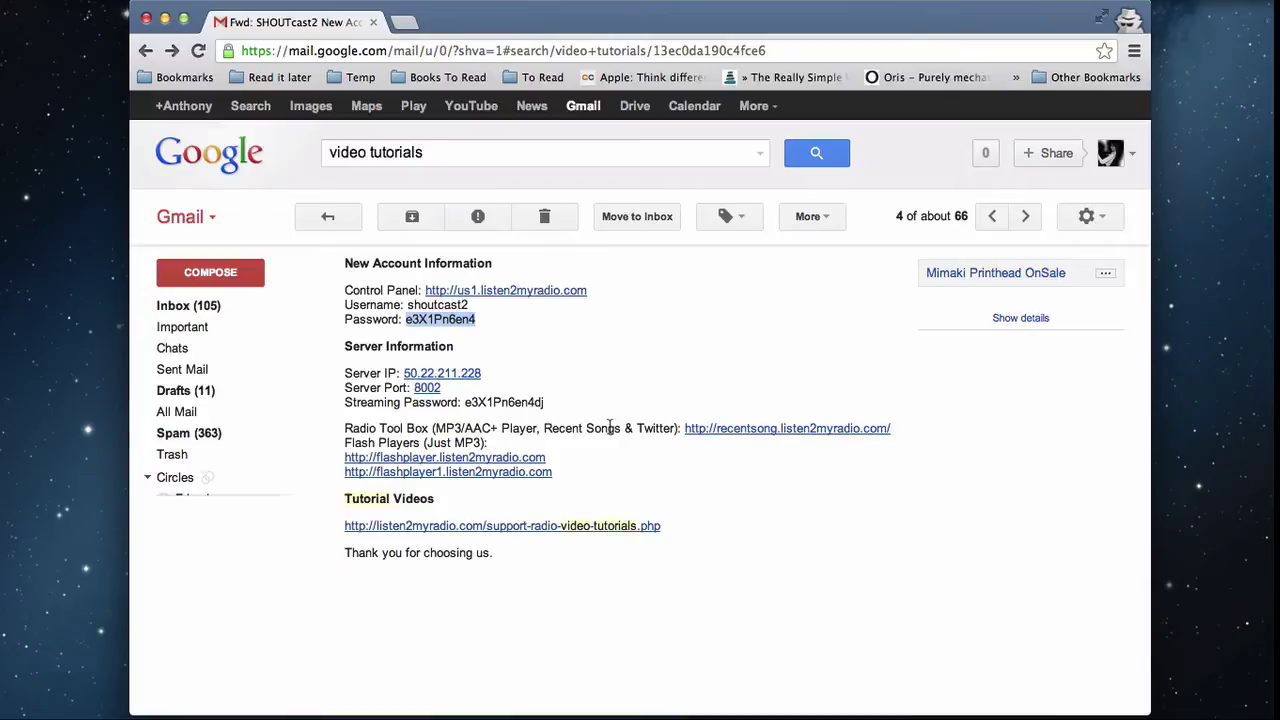
Step: Open the Control Panel login page from the account details email in a new tab
left_click(662, 402)
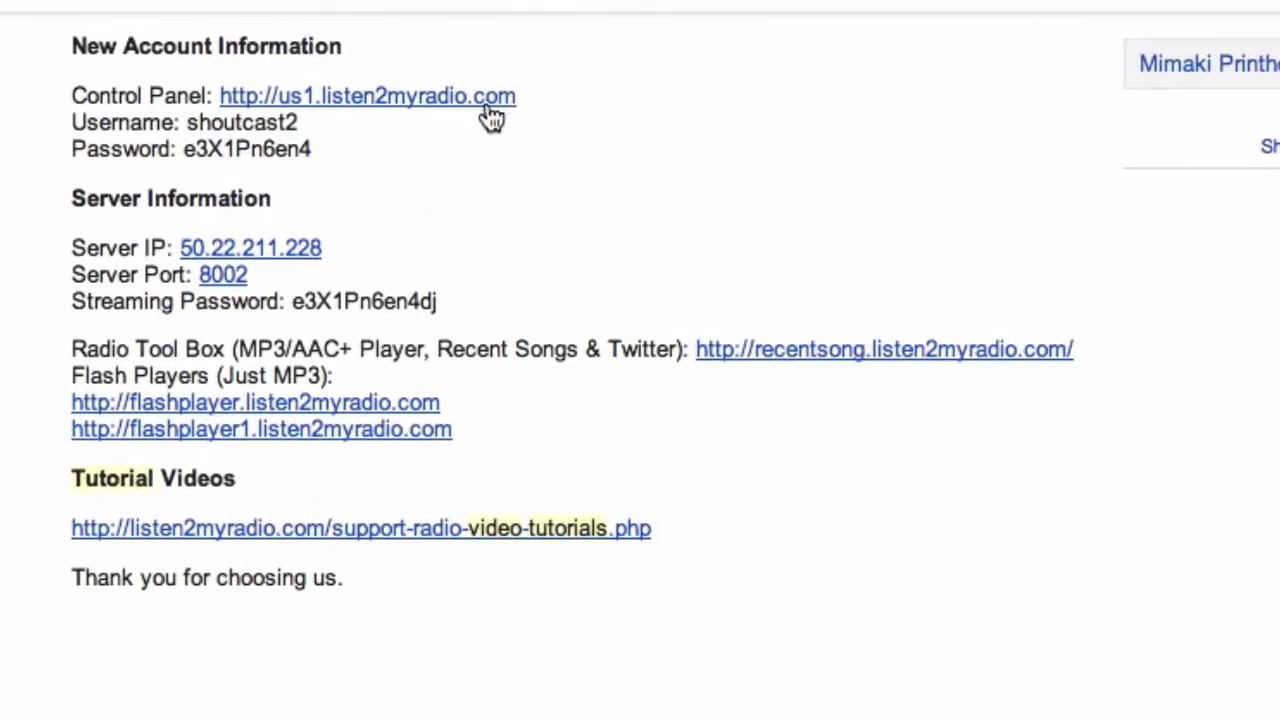
left_click(356, 105)
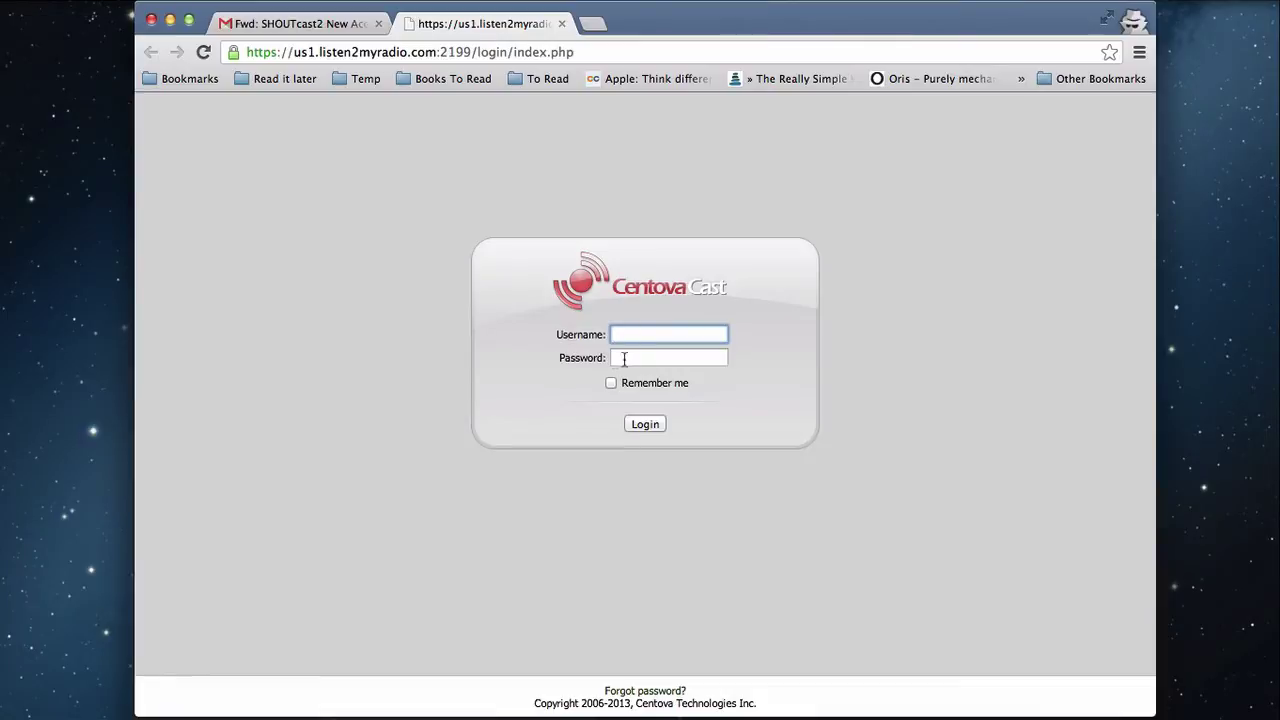
left_click(275, 23)
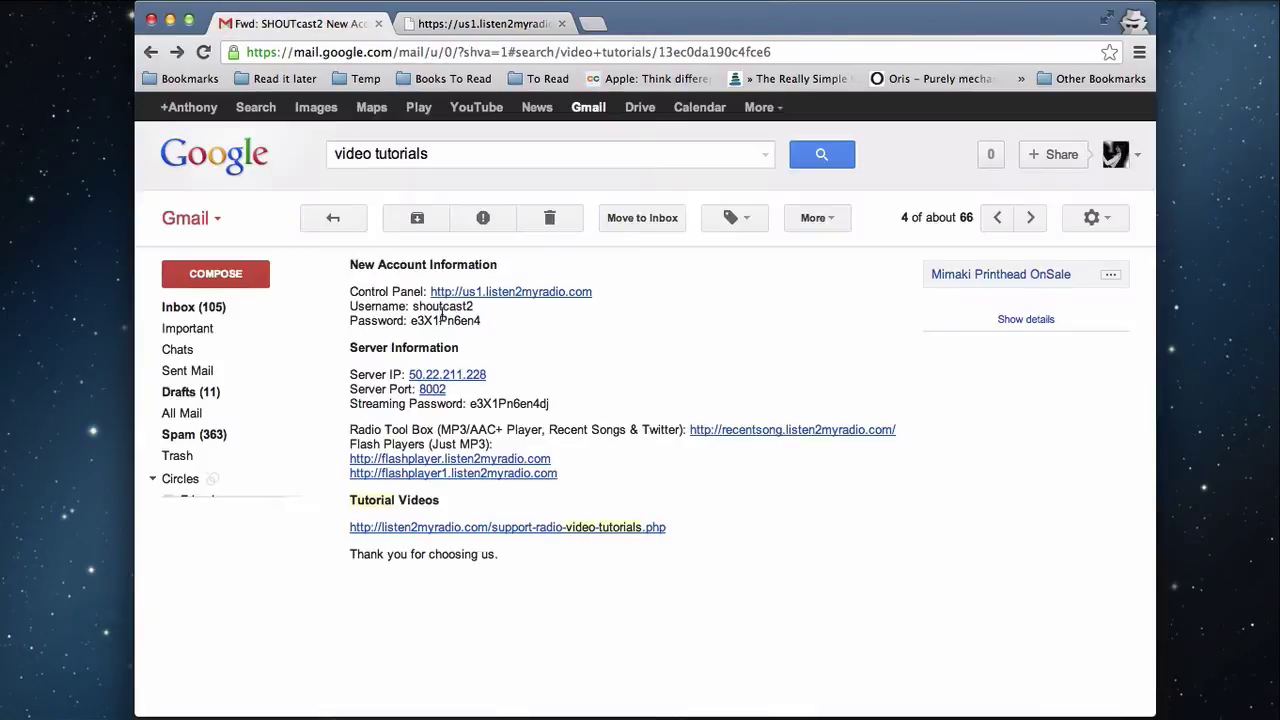
Step: Copy the account username from the email into the login form's username field
double_click(442, 318)
double_click(292, 161)
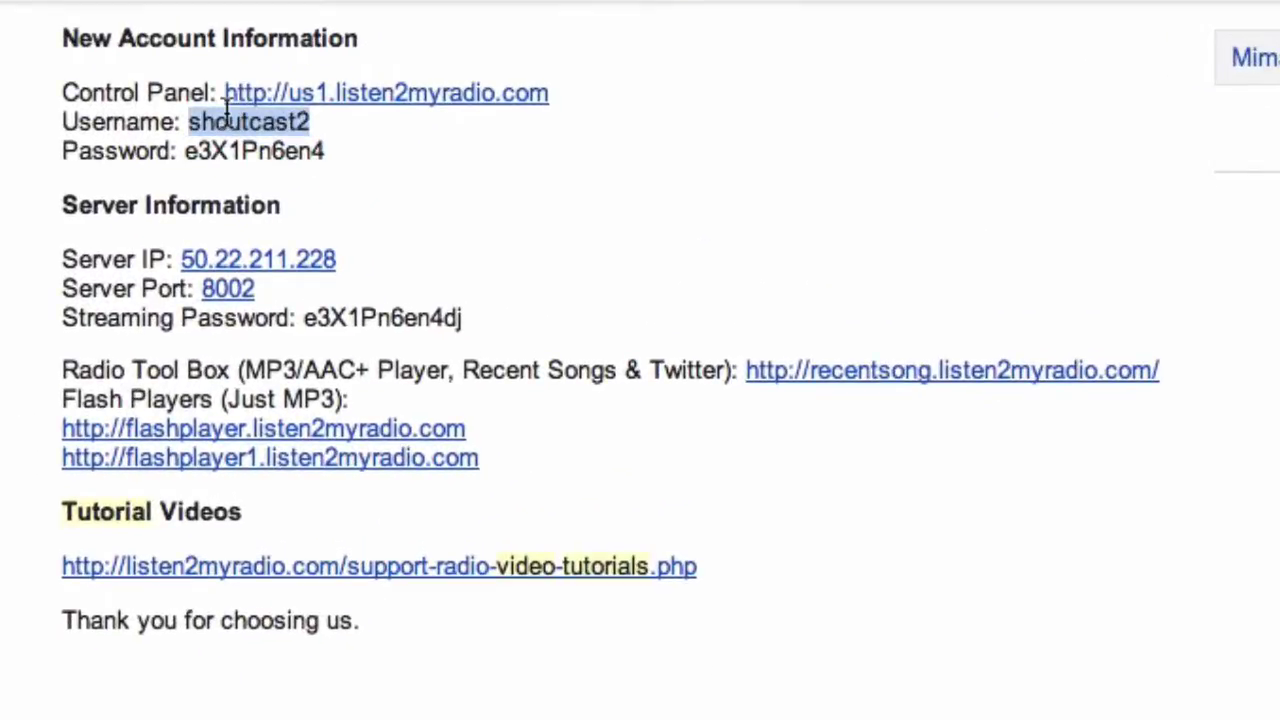
right_click(293, 160)
left_click(332, 171)
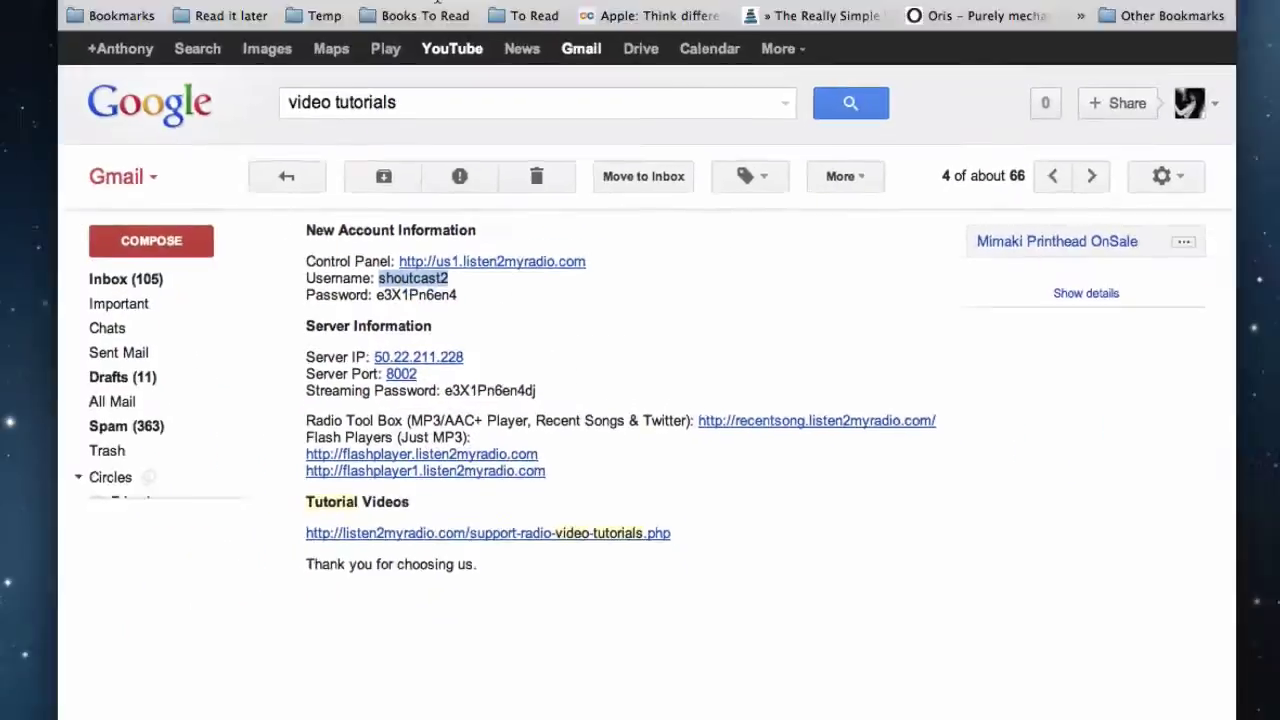
left_click(470, 18)
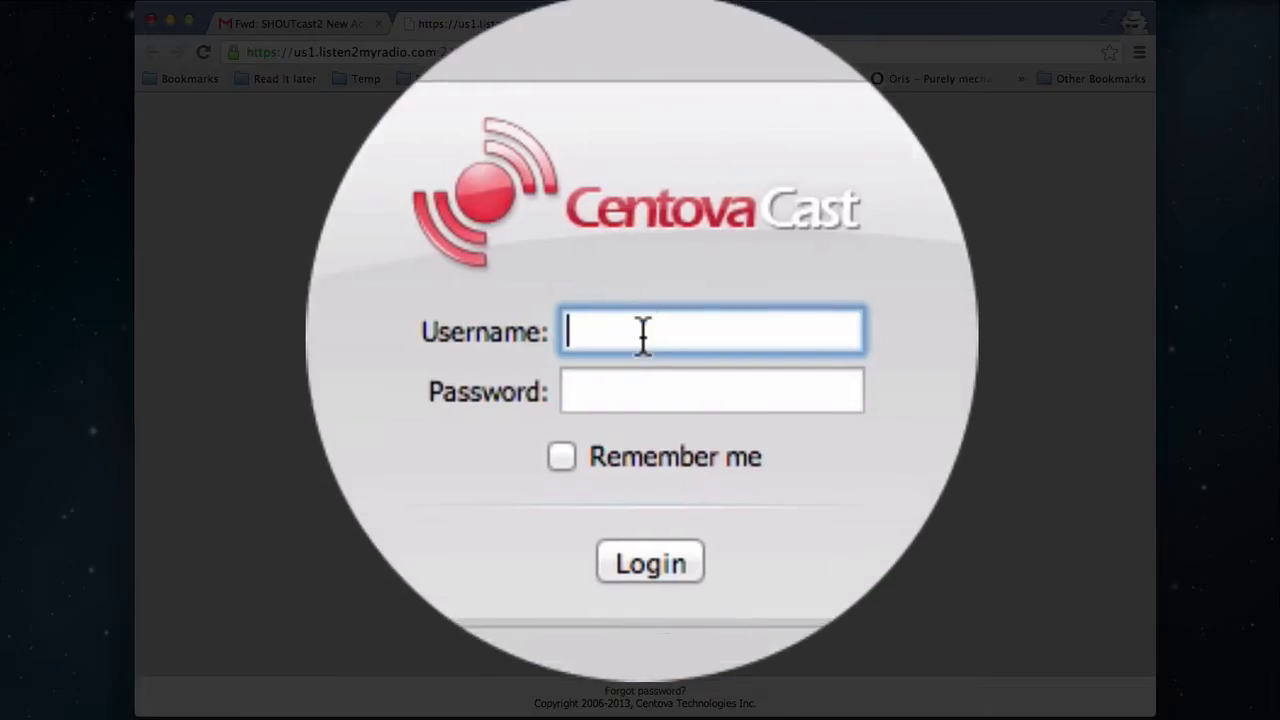
right_click(643, 335)
key("Escape")
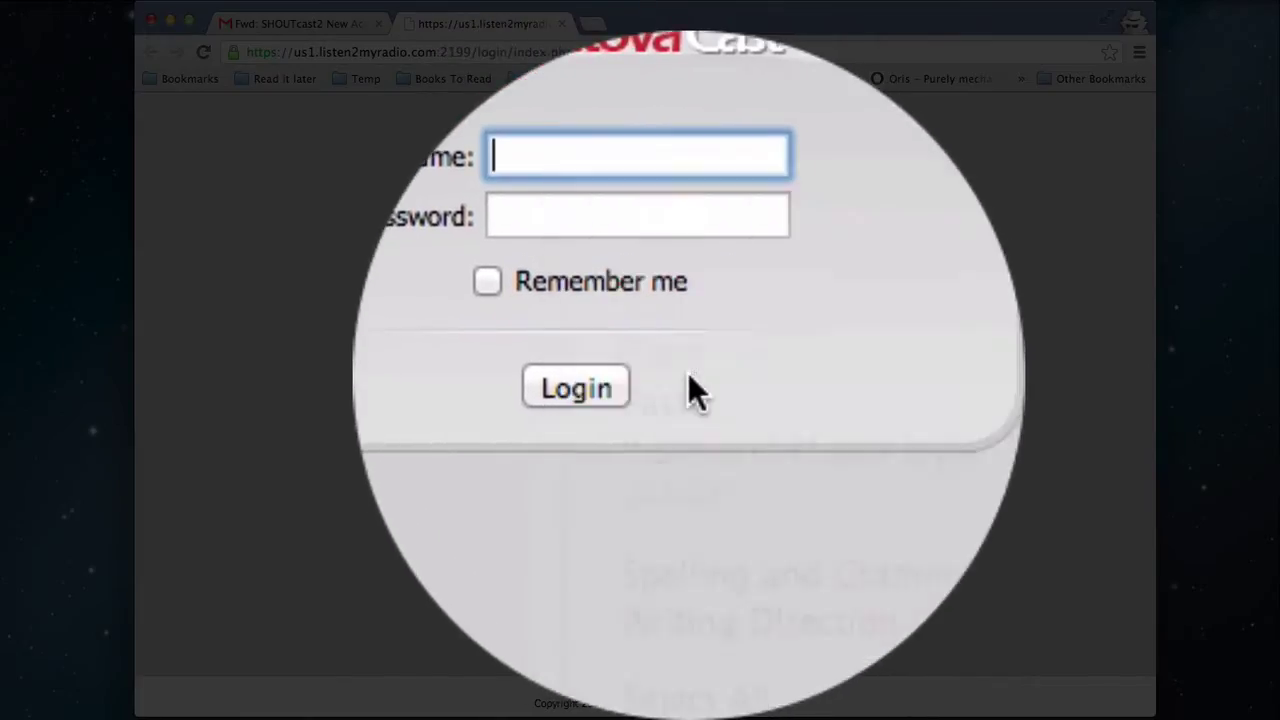
right_click(662, 336)
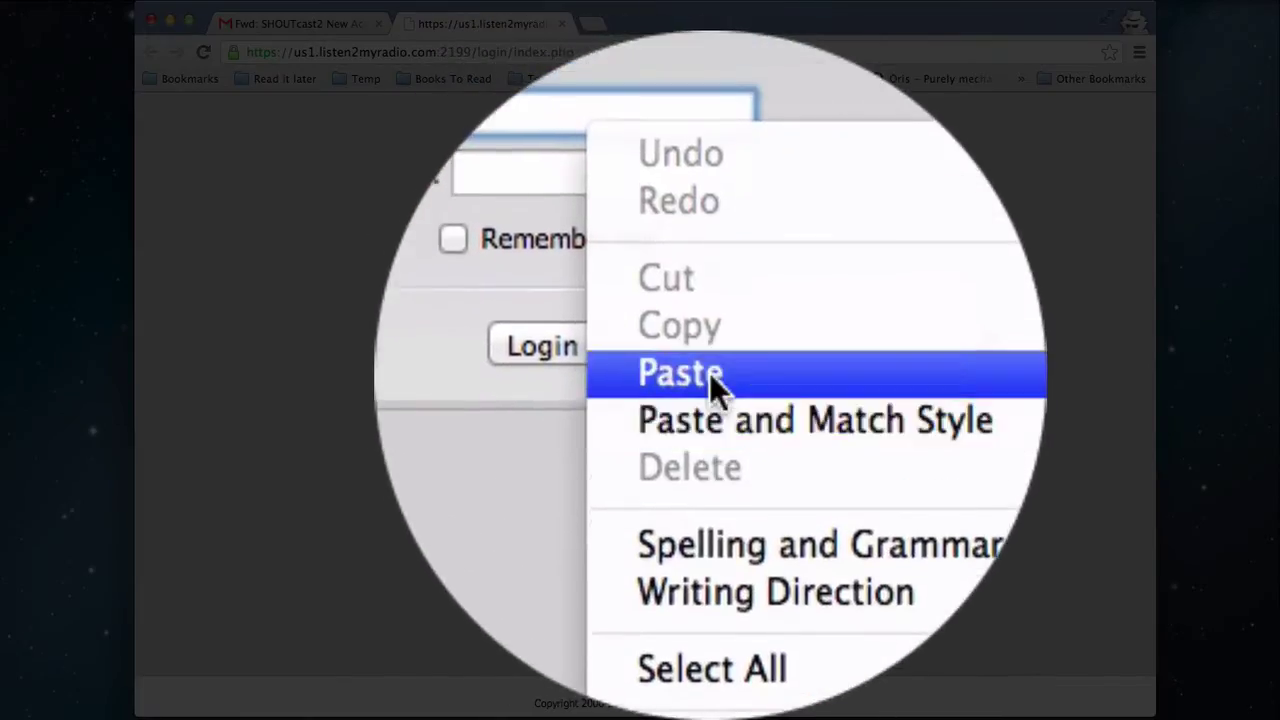
left_click(702, 412)
Step: Copy the account password into the password field and log in to the control panel
left_click(300, 23)
right_click(465, 322)
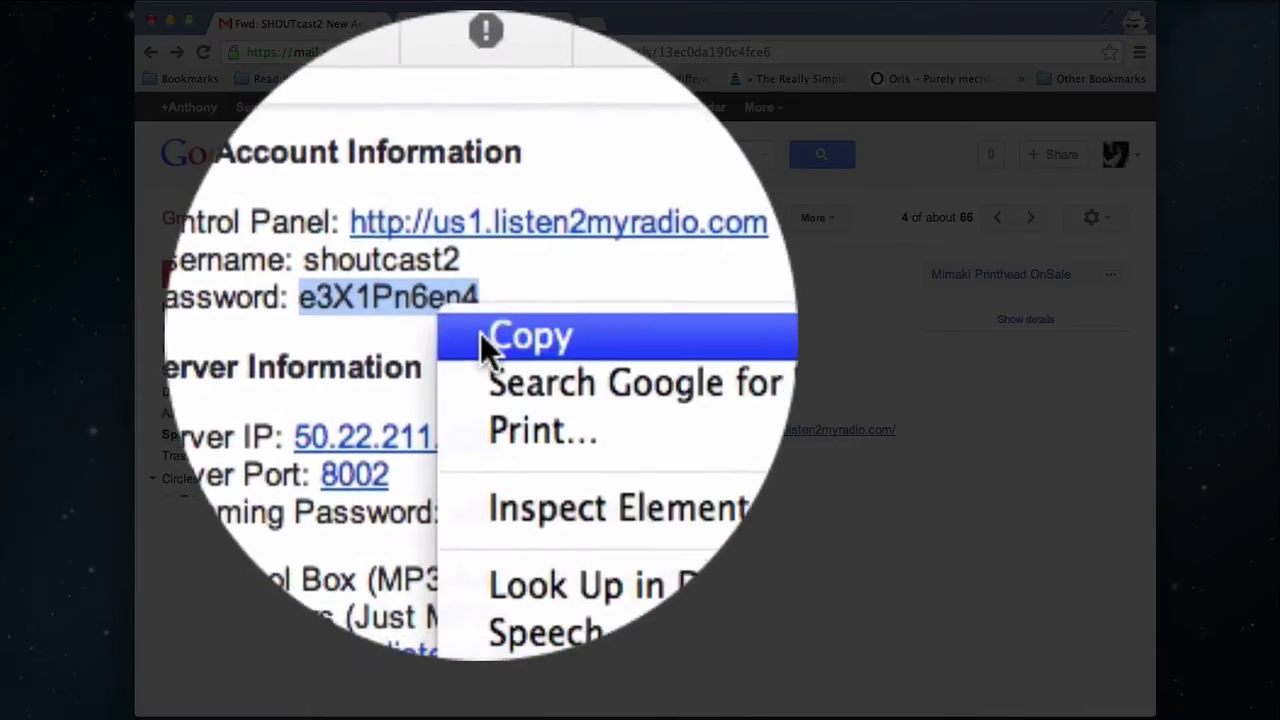
left_click(492, 340)
left_click(436, 104)
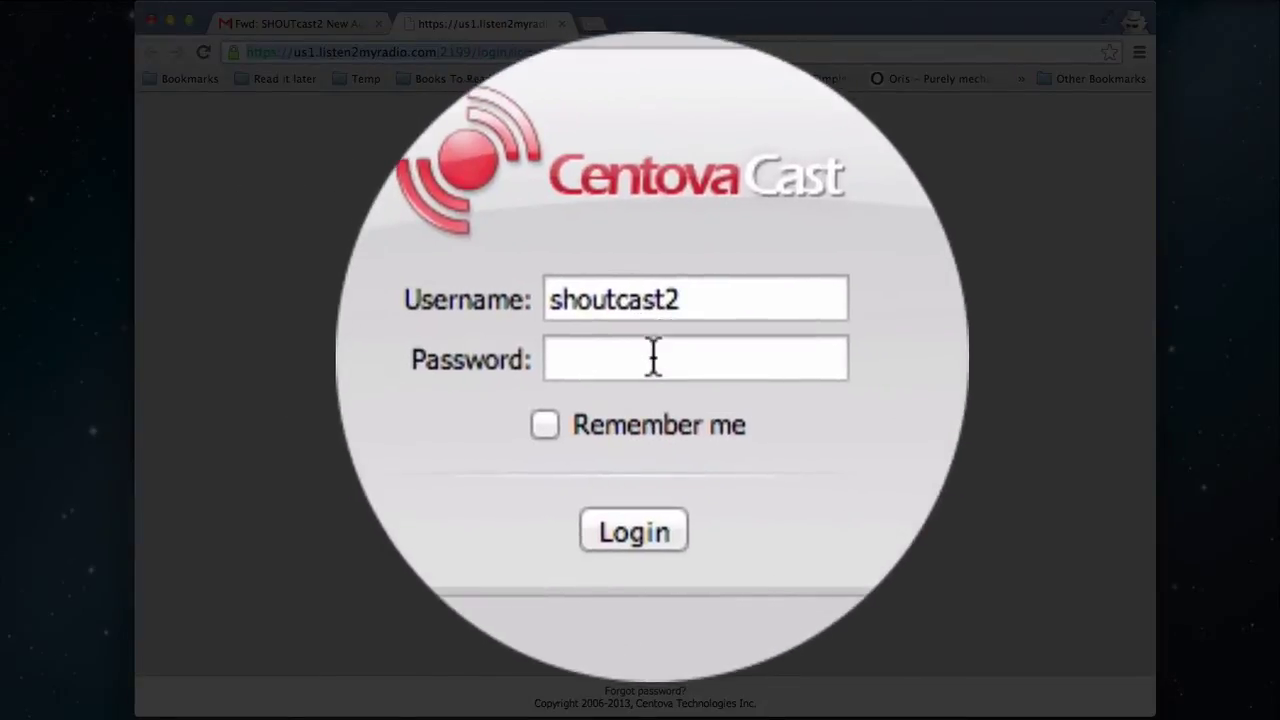
right_click(651, 357)
left_click(698, 394)
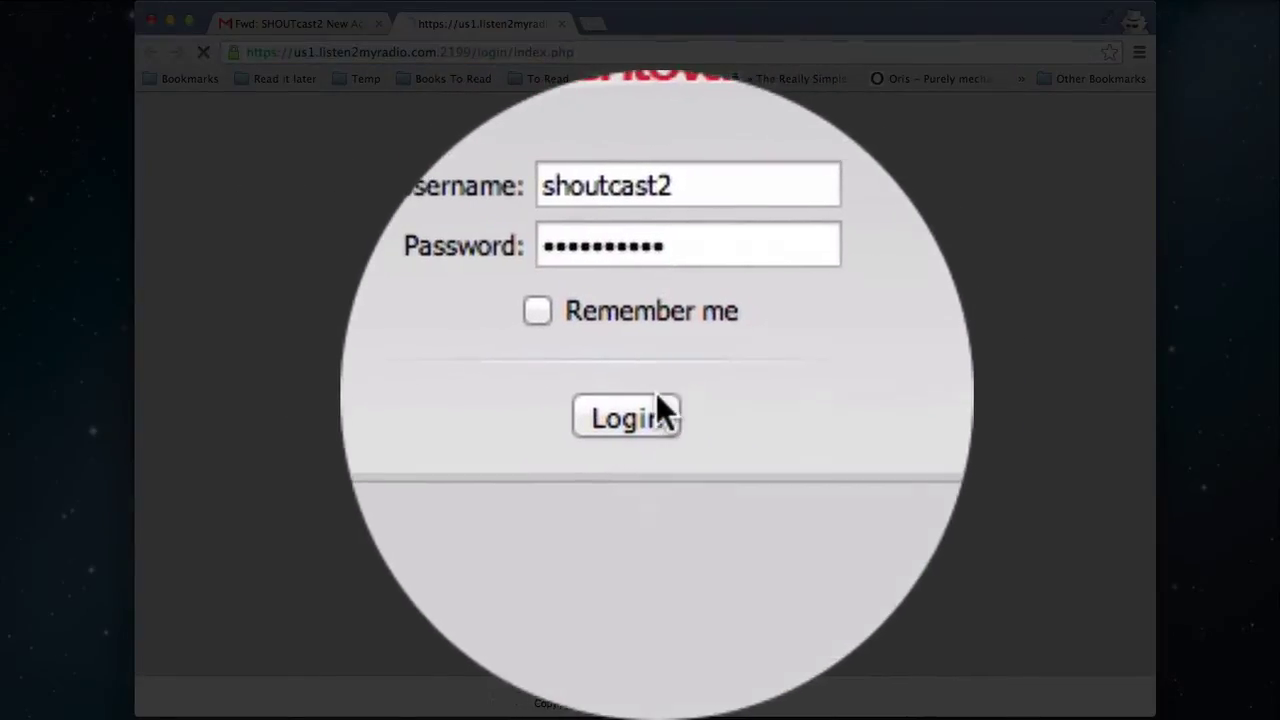
left_click(656, 405)
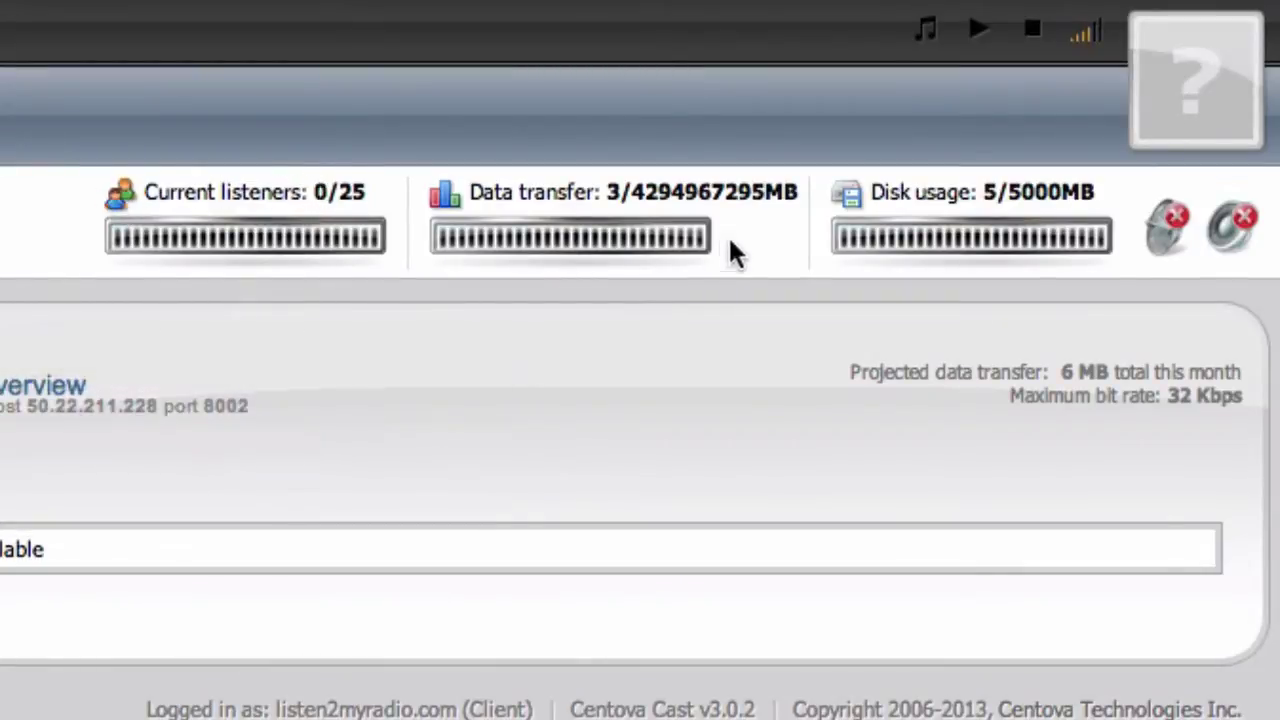
Step: Read the tooltips on the Account Overview status icons for Tutorial Stream
mouse_move(534, 183)
mouse_move(1158, 220)
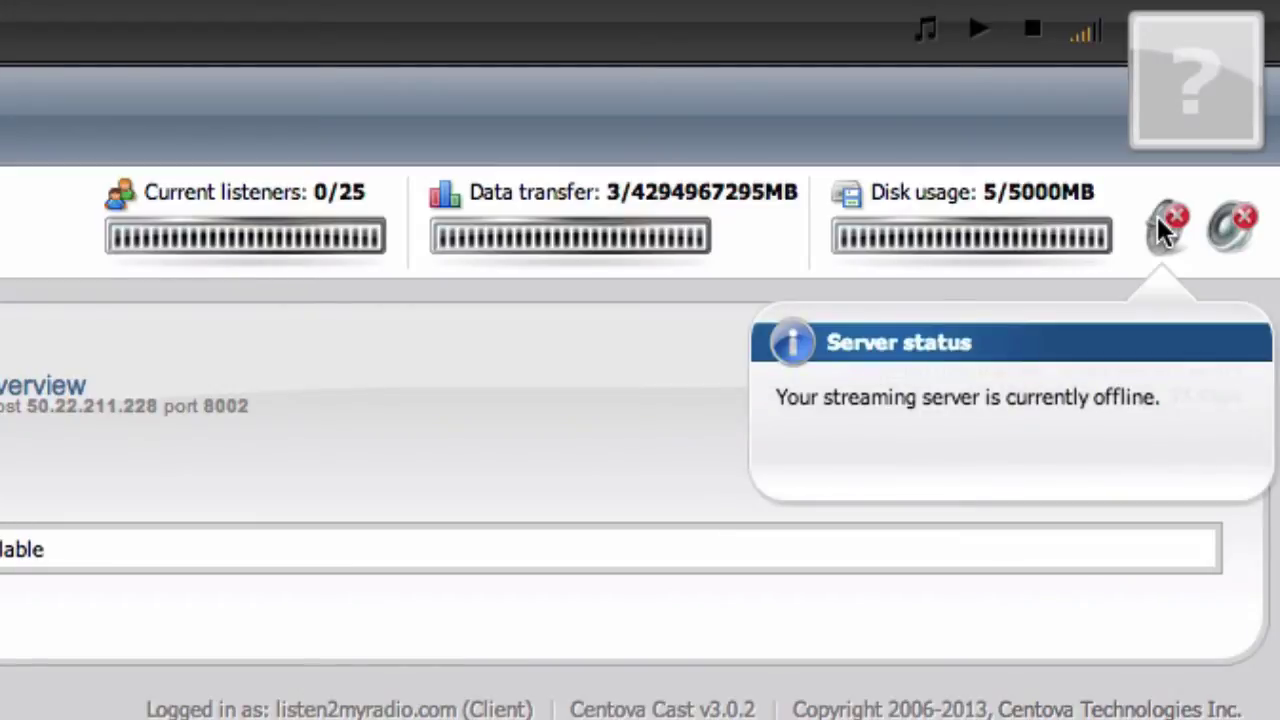
mouse_move(1240, 248)
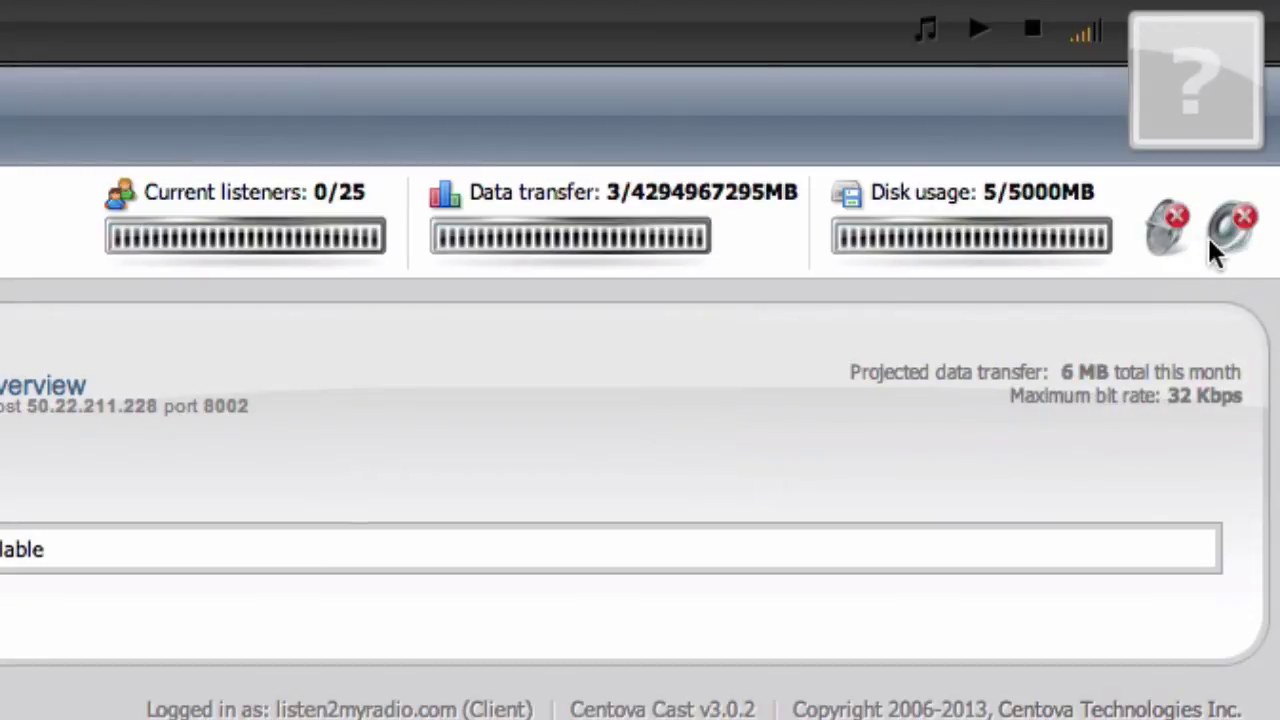
mouse_move(1166, 188)
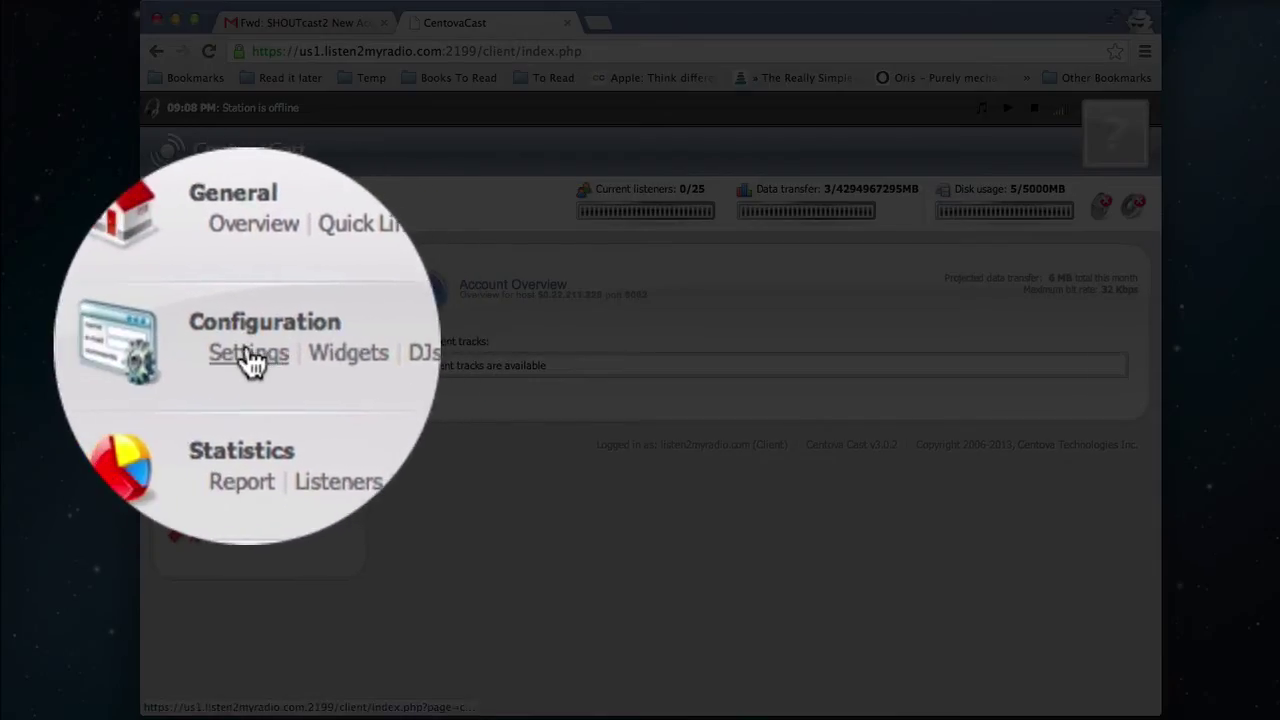
left_click(248, 351)
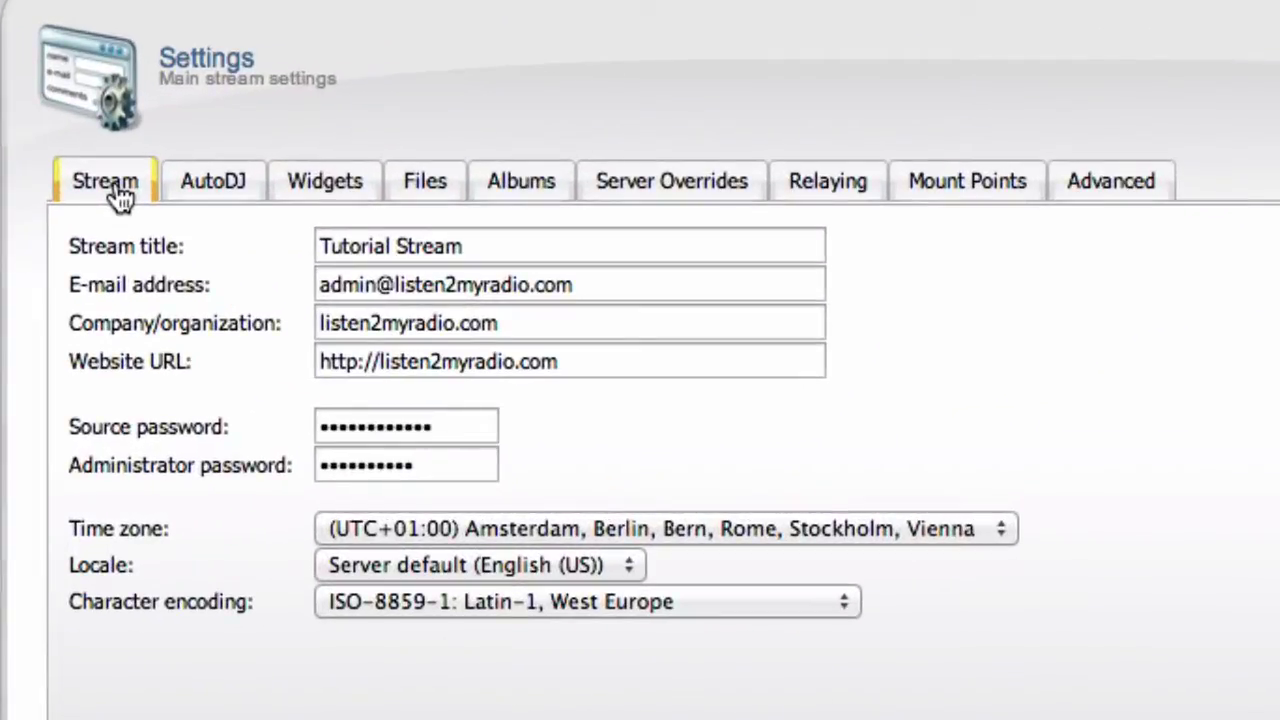
double_click(96, 247)
triple_click(96, 247)
triple_click(96, 247)
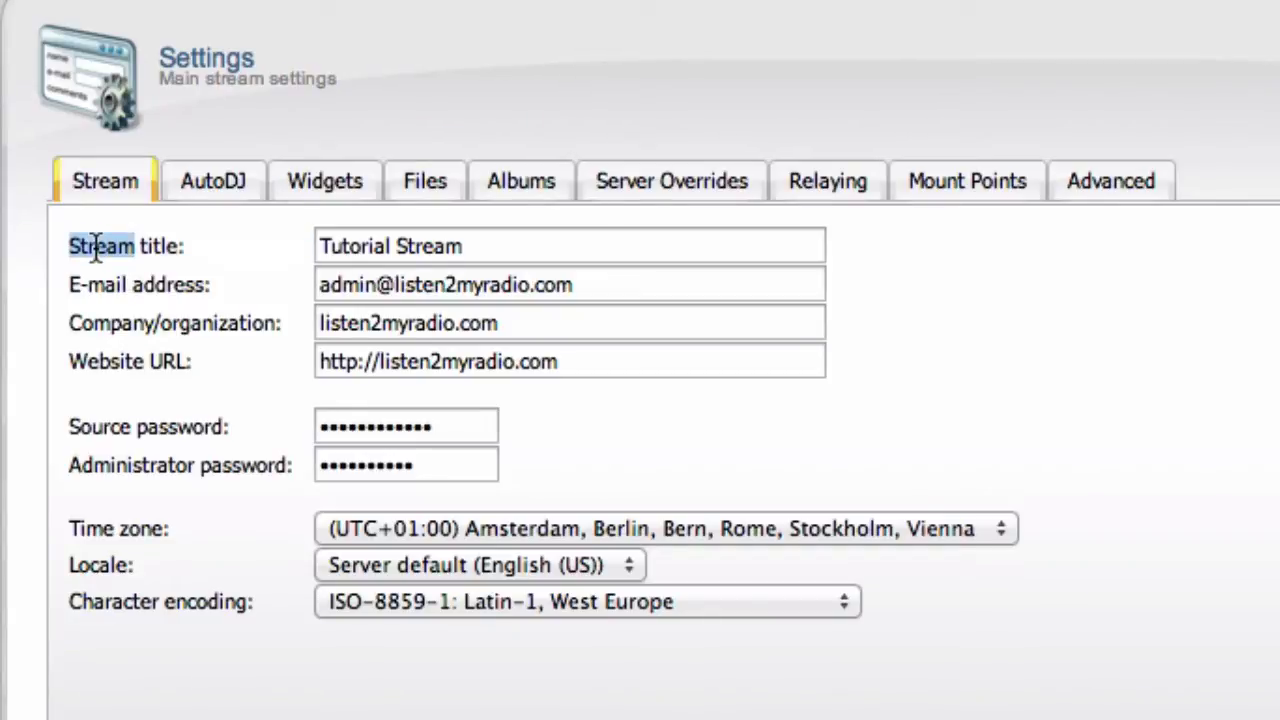
triple_click(505, 252)
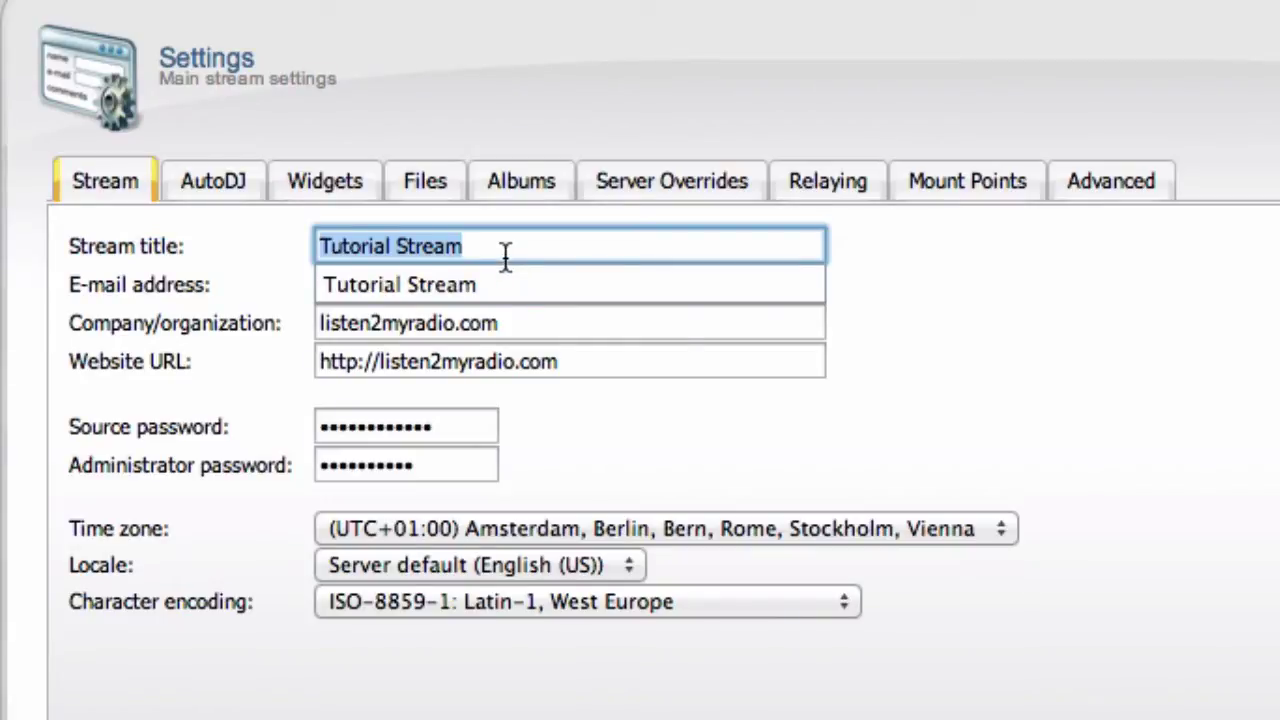
type("Listen2")
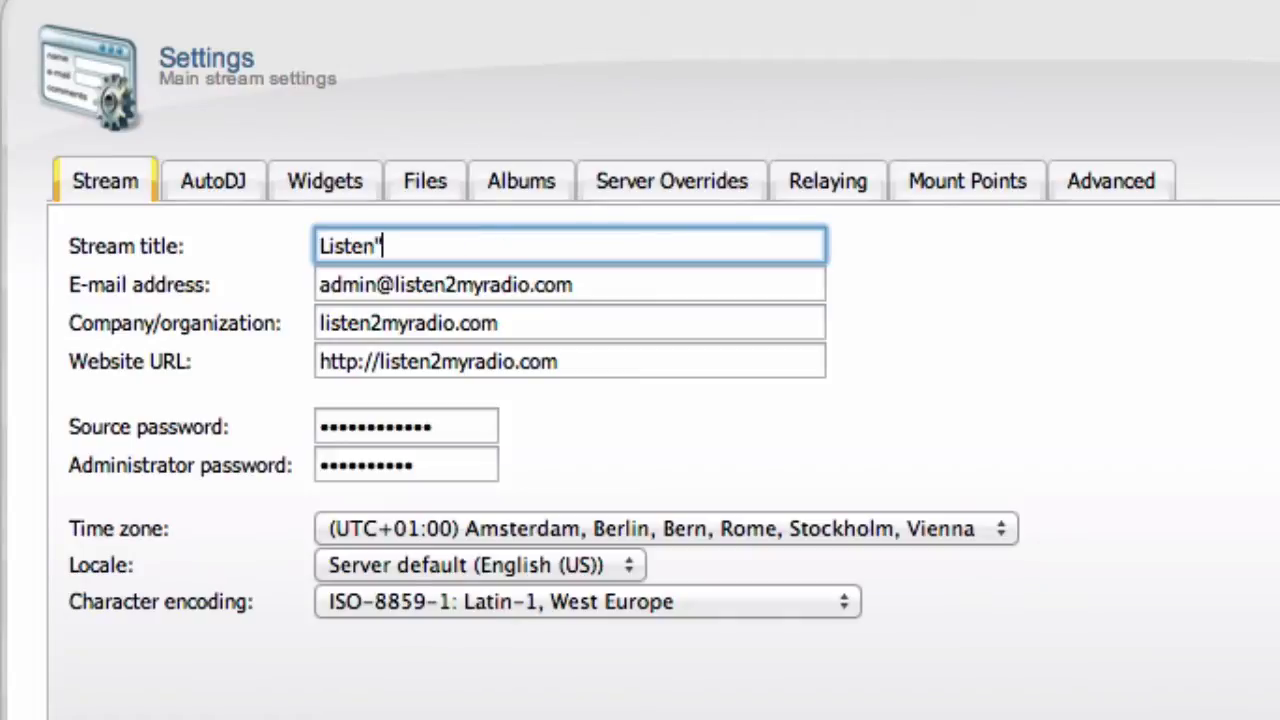
type("MyRadio")
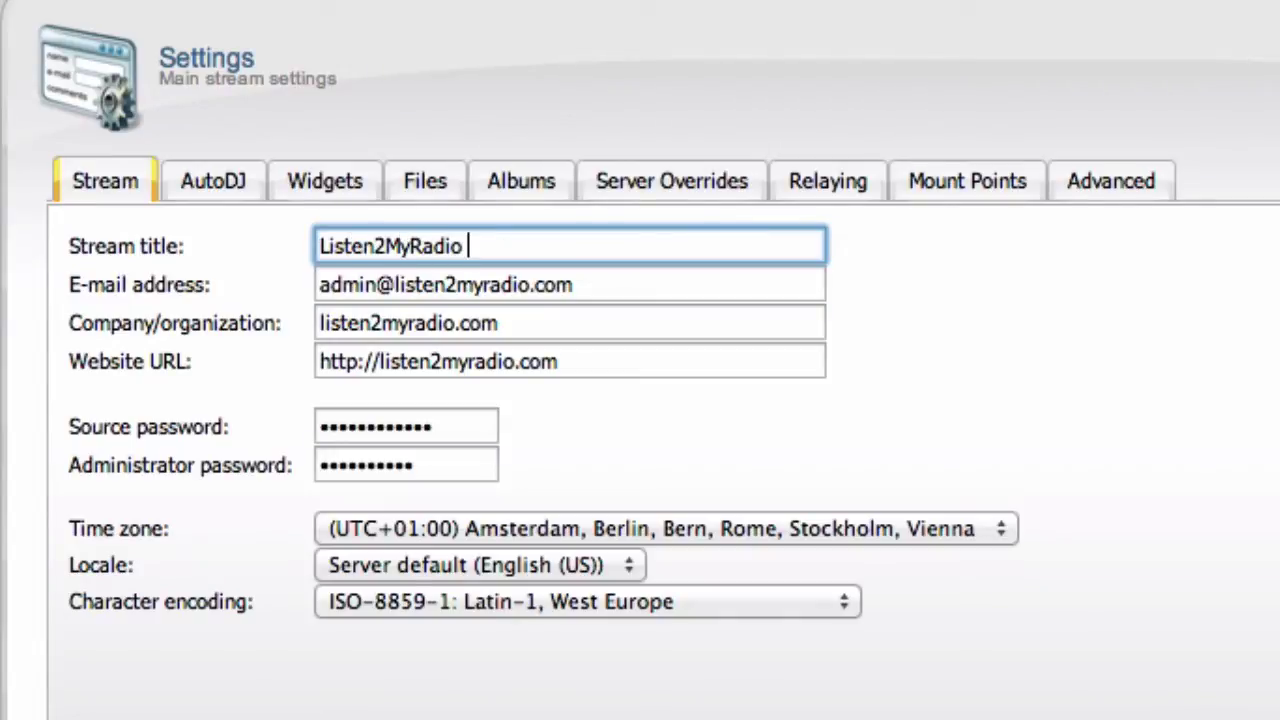
type(" Radio")
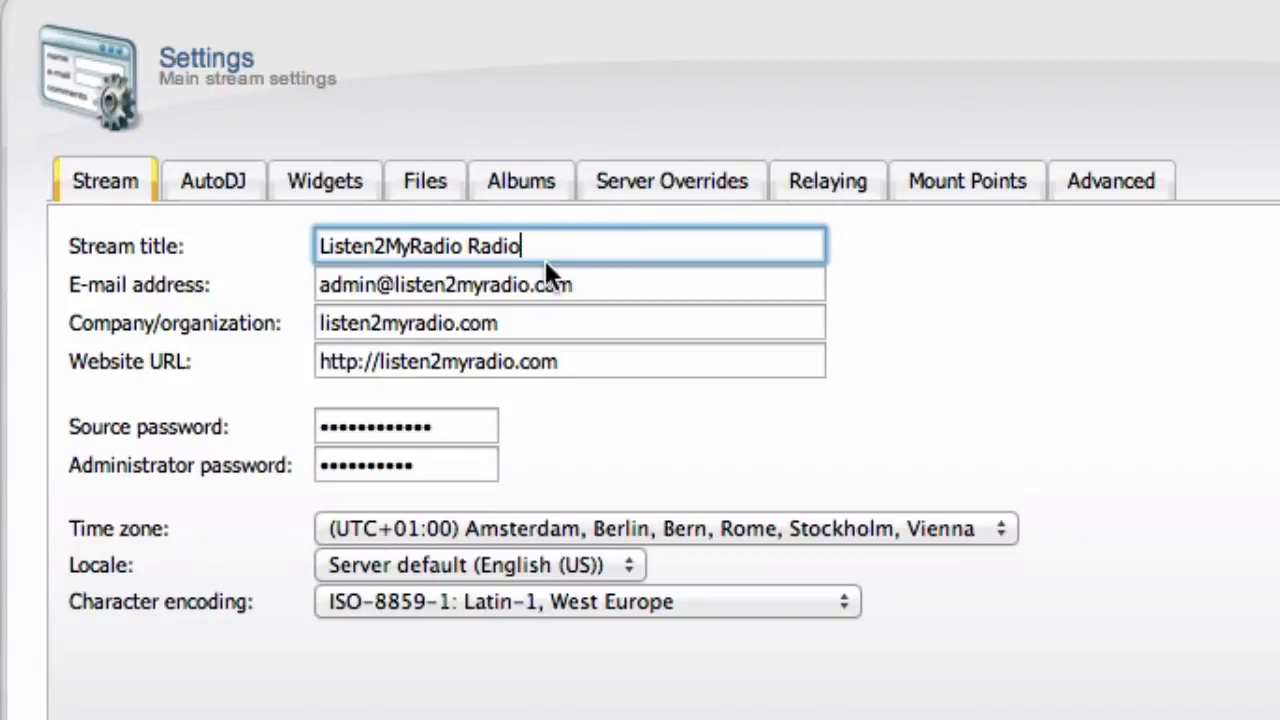
triple_click(216, 286)
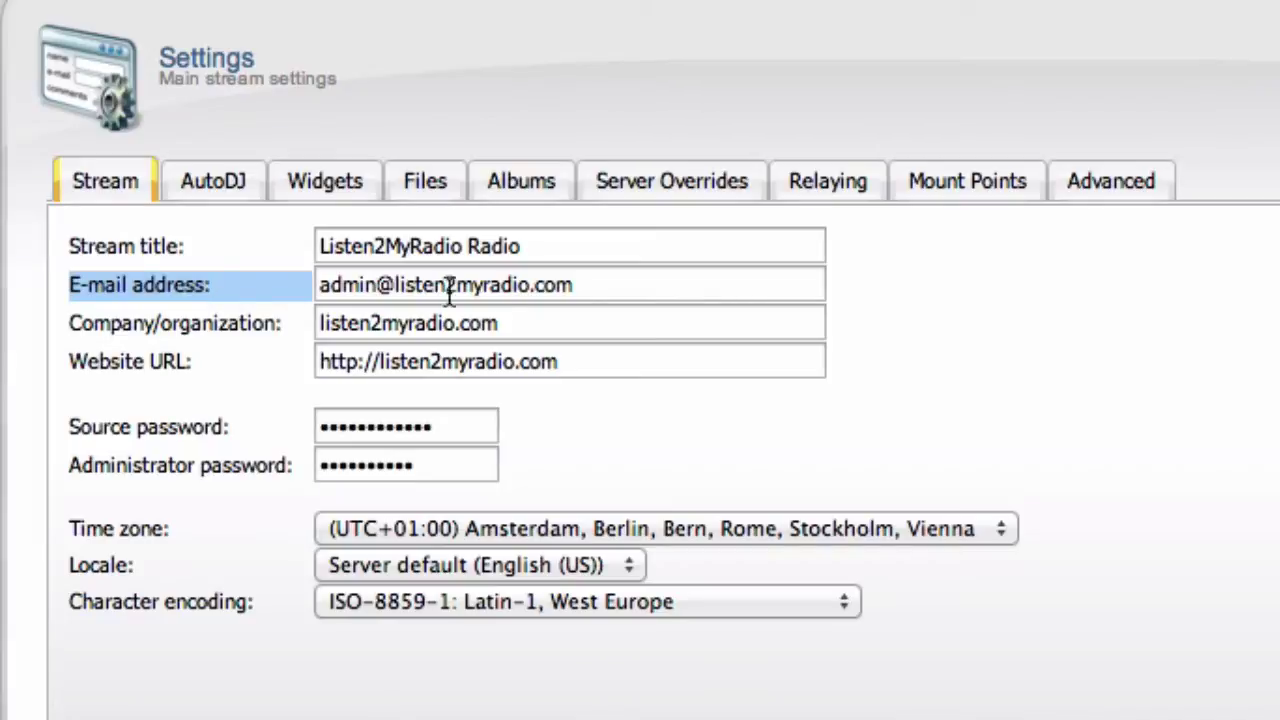
triple_click(510, 288)
left_click(745, 292)
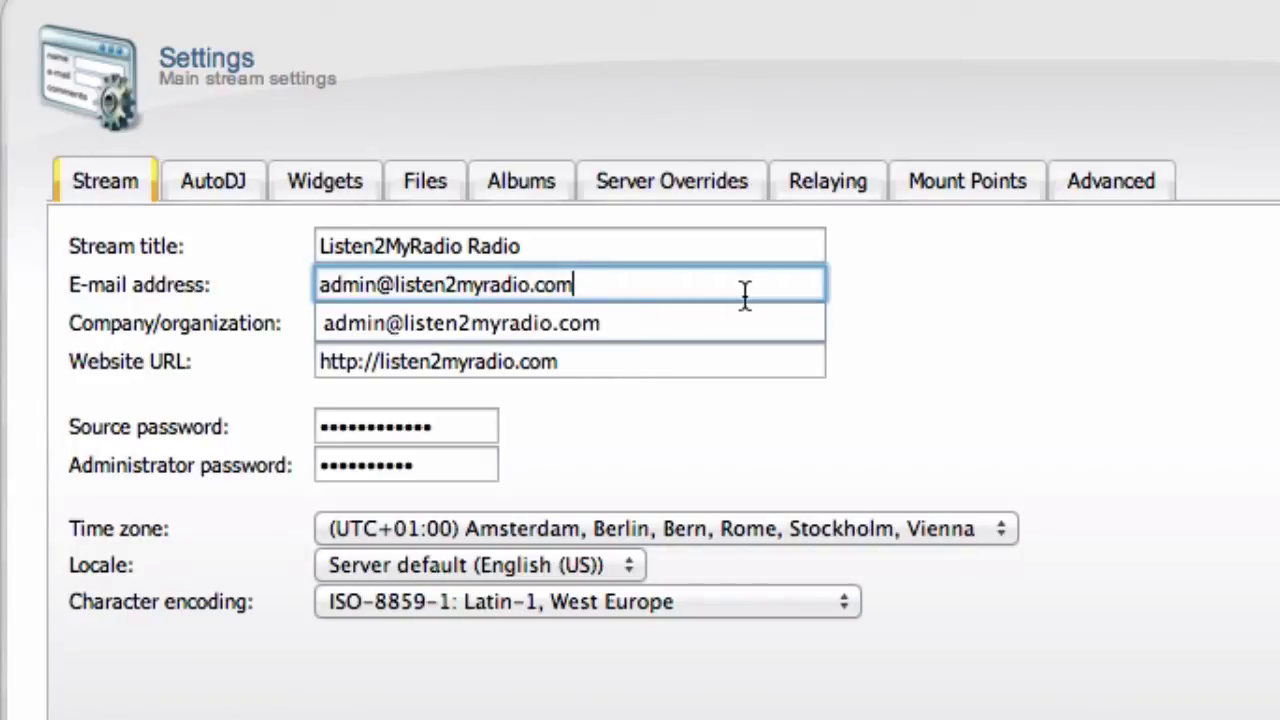
triple_click(745, 294)
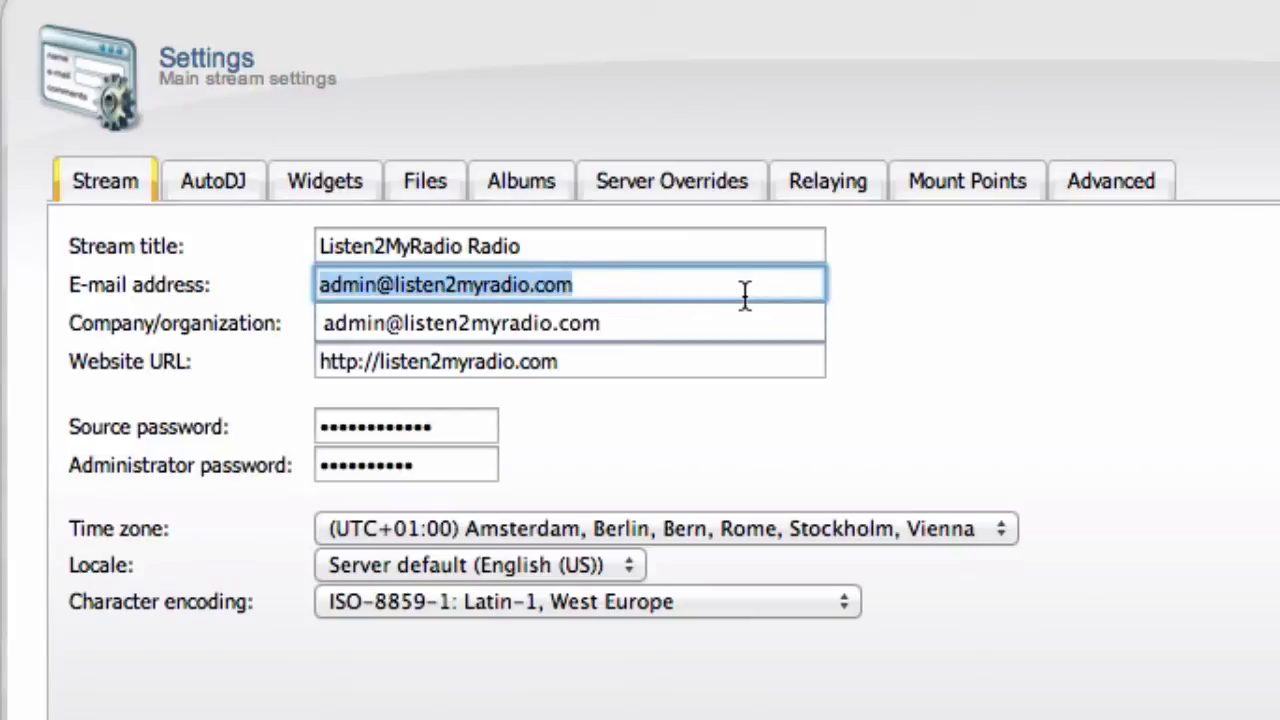
left_click(955, 300)
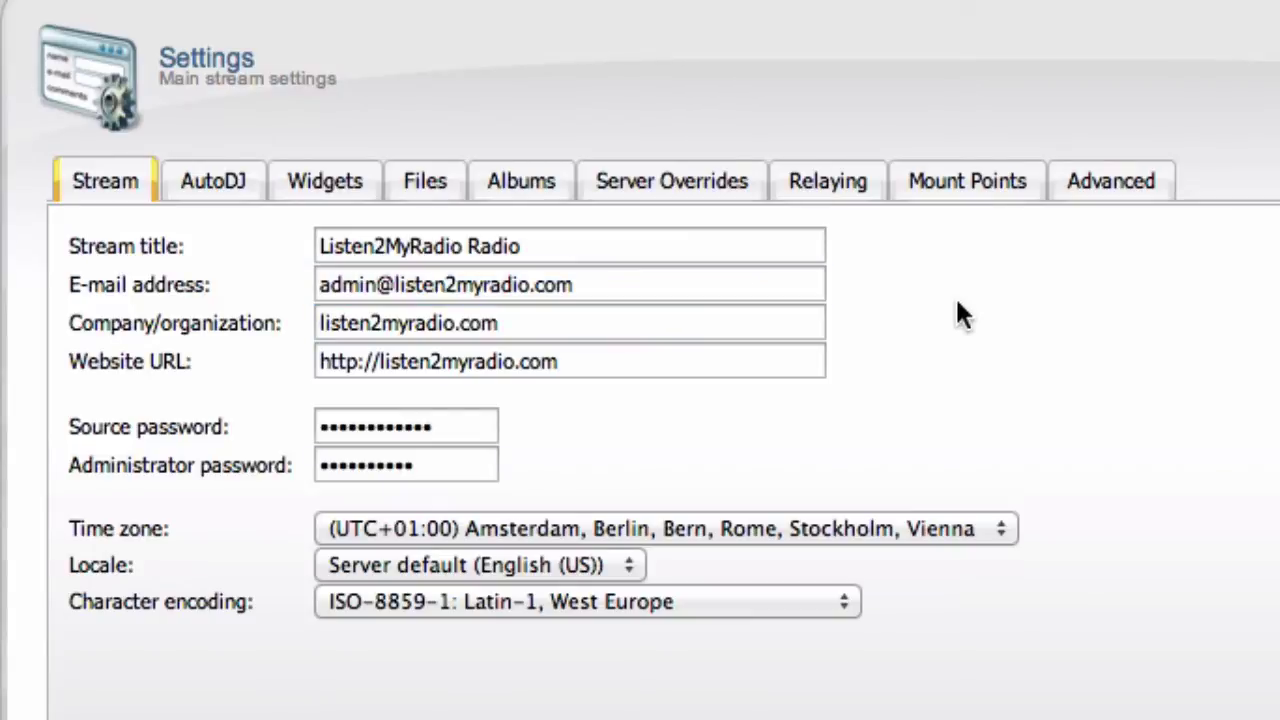
triple_click(170, 323)
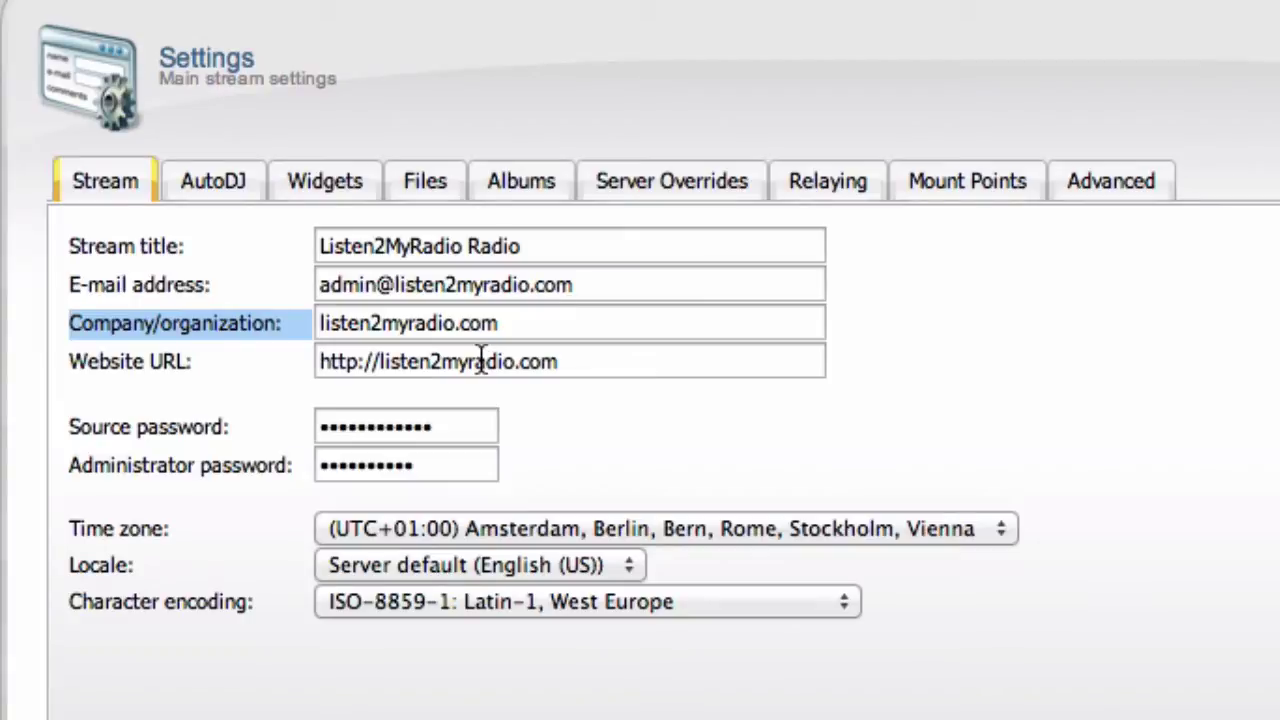
triple_click(528, 323)
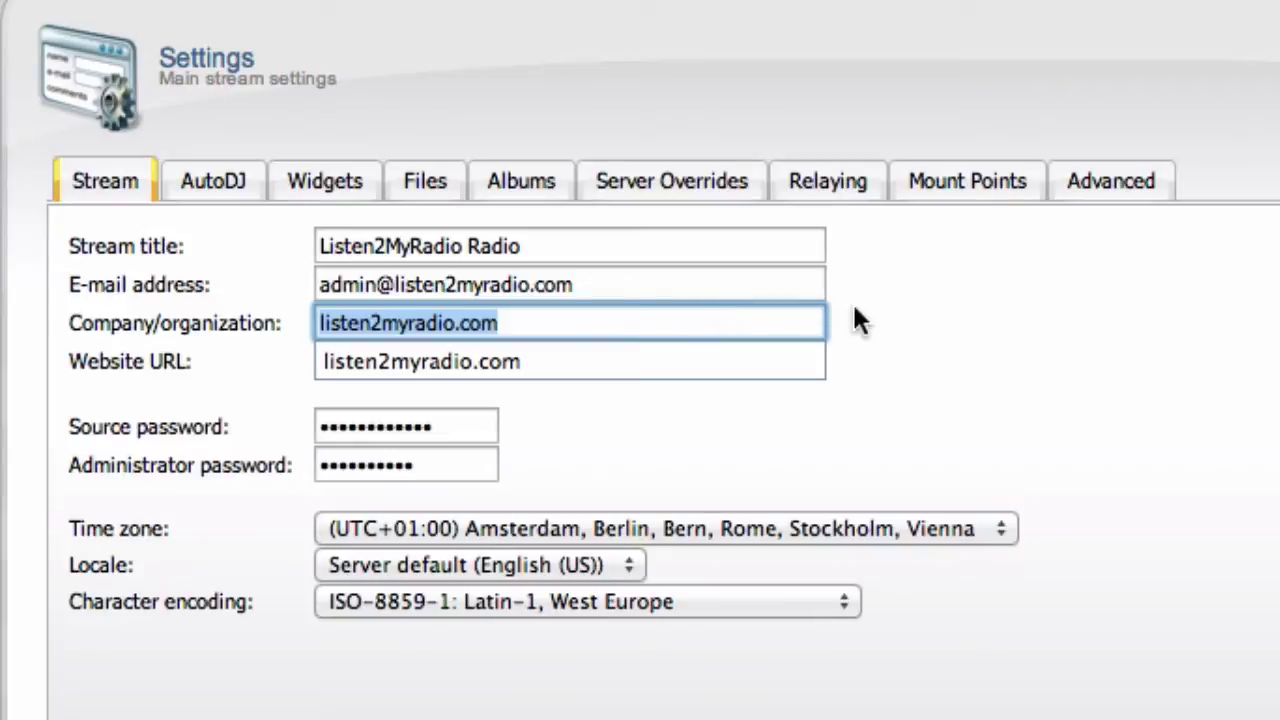
left_click(896, 312)
triple_click(124, 360)
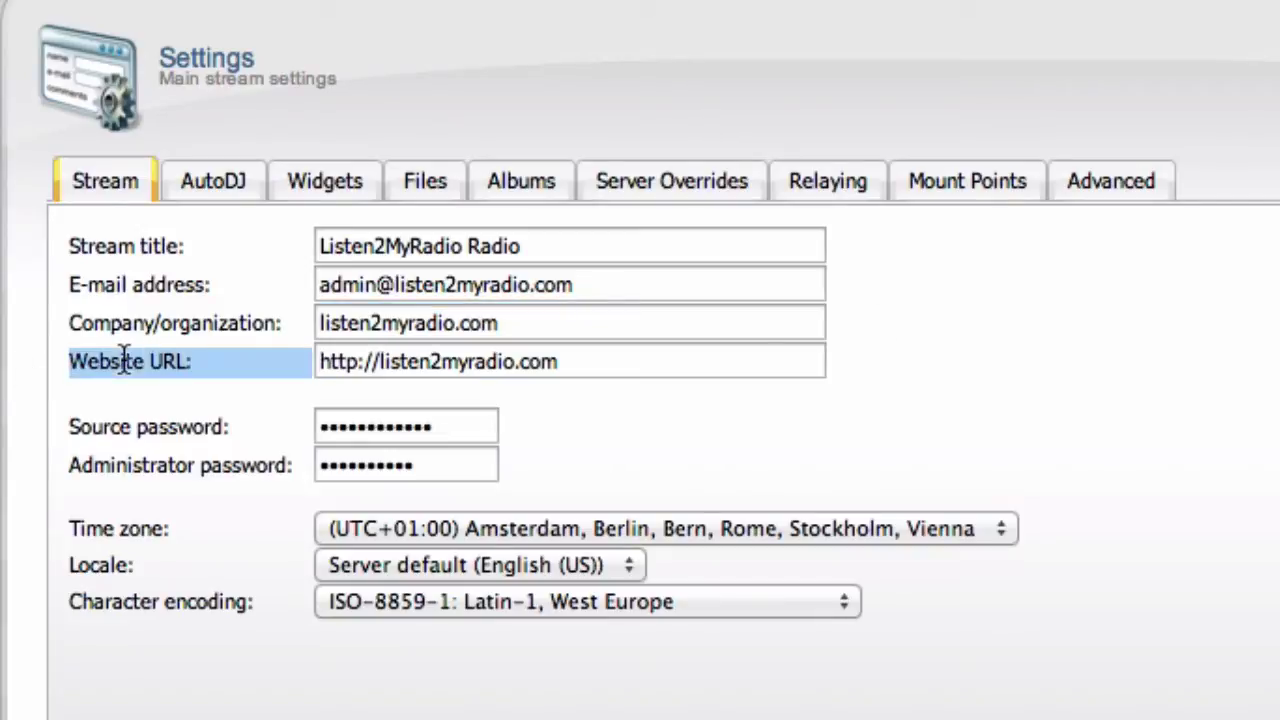
triple_click(644, 361)
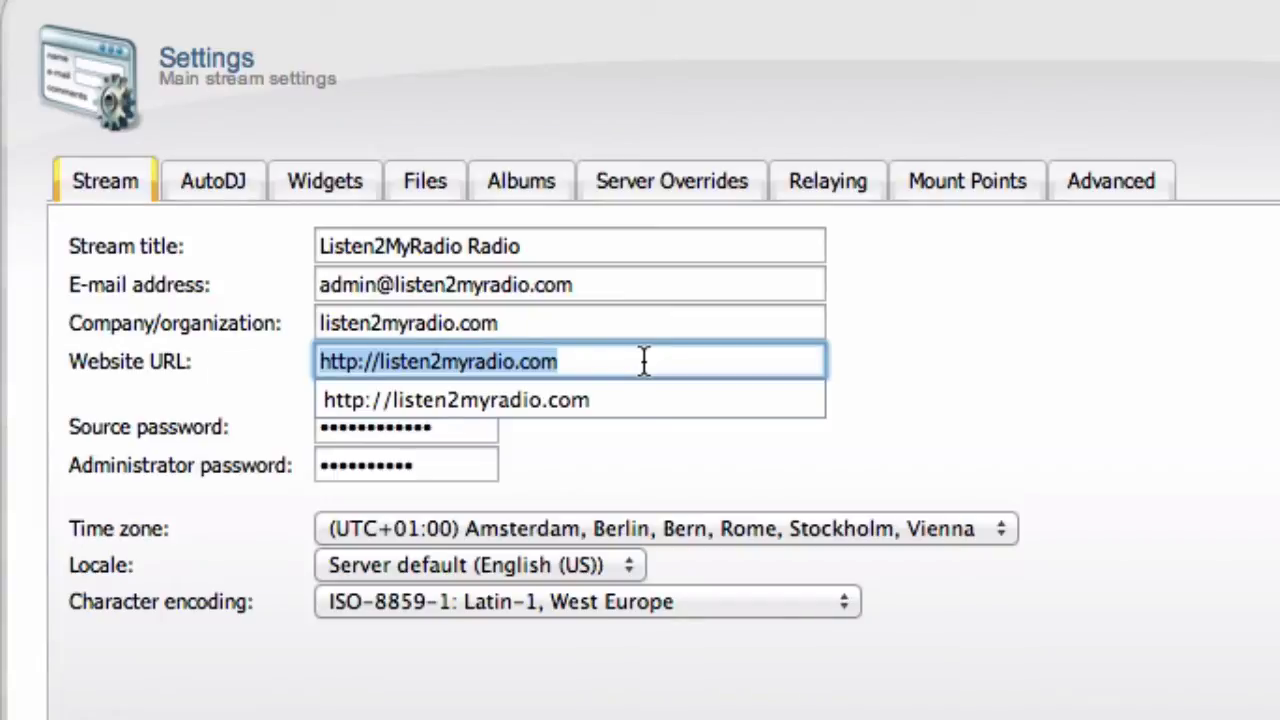
left_click(1106, 385)
triple_click(138, 420)
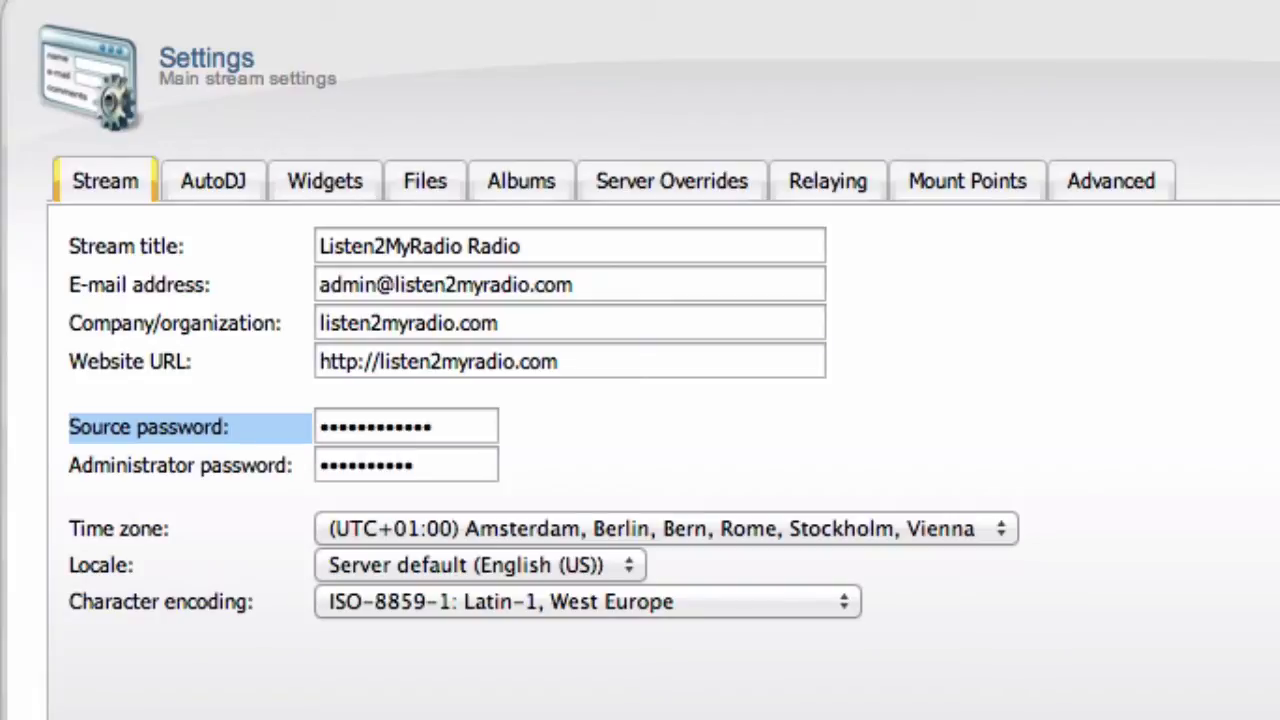
triple_click(167, 427)
triple_click(167, 427)
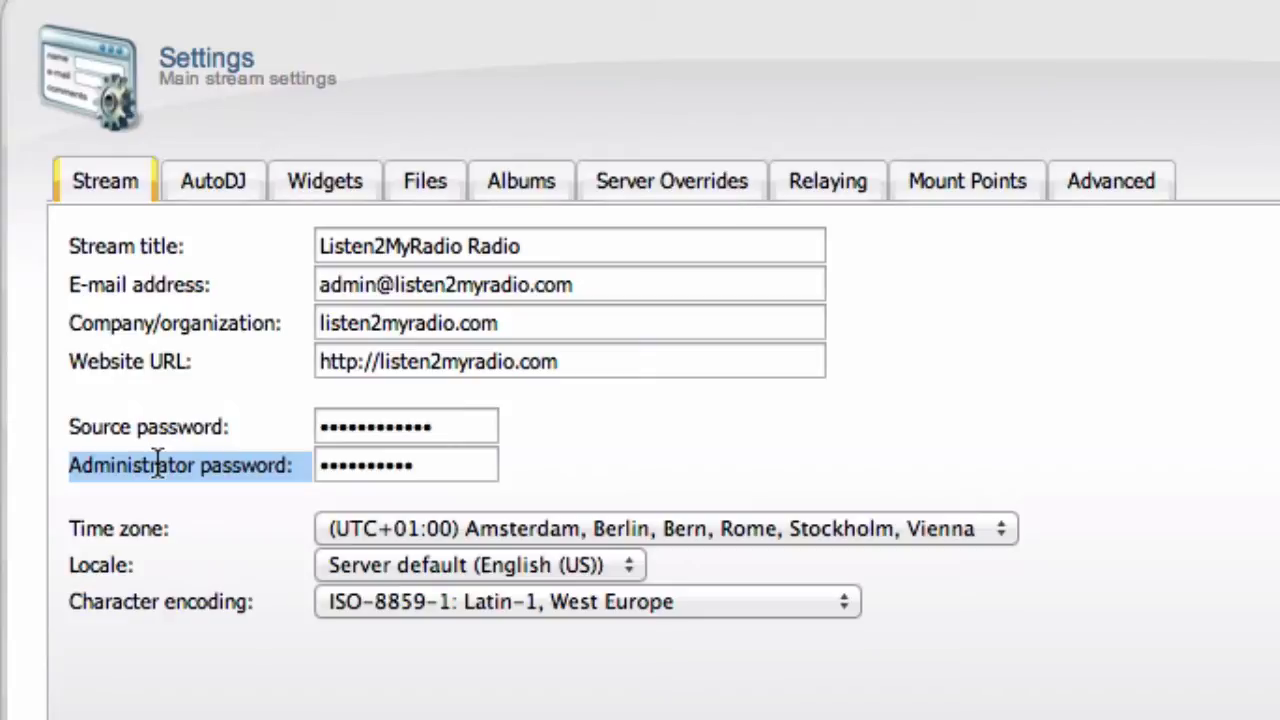
triple_click(135, 531)
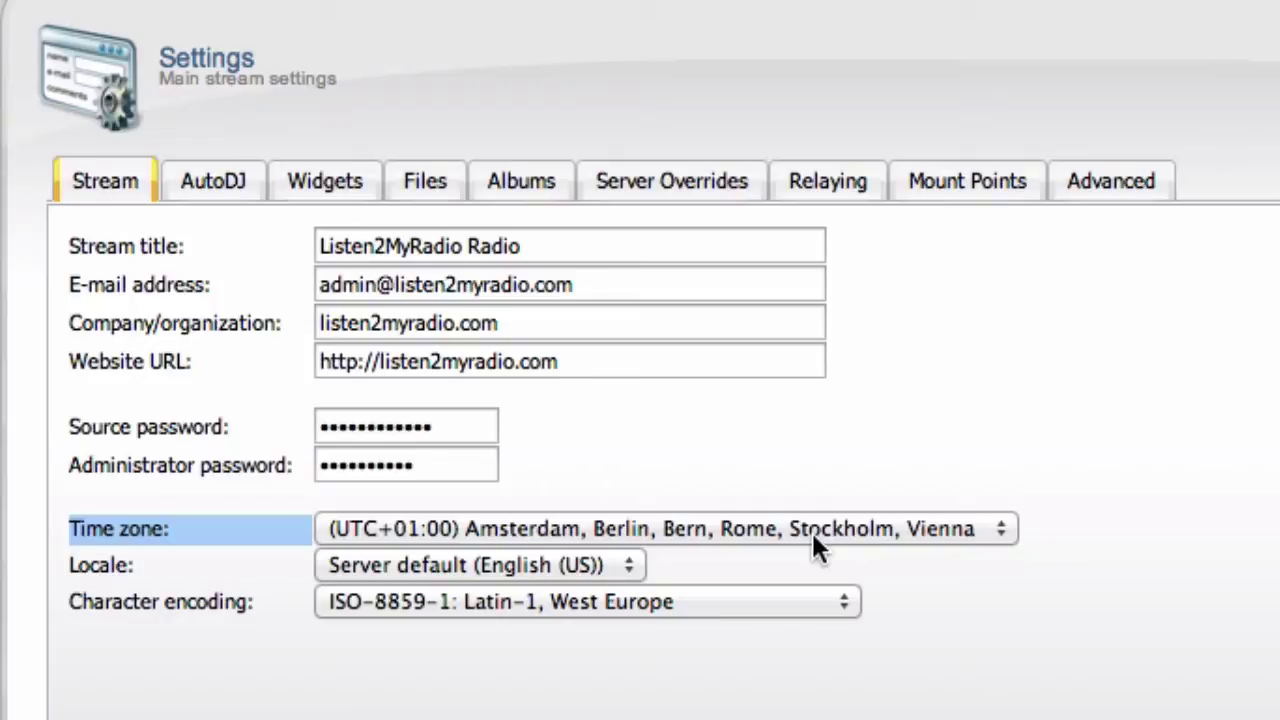
left_click(200, 564)
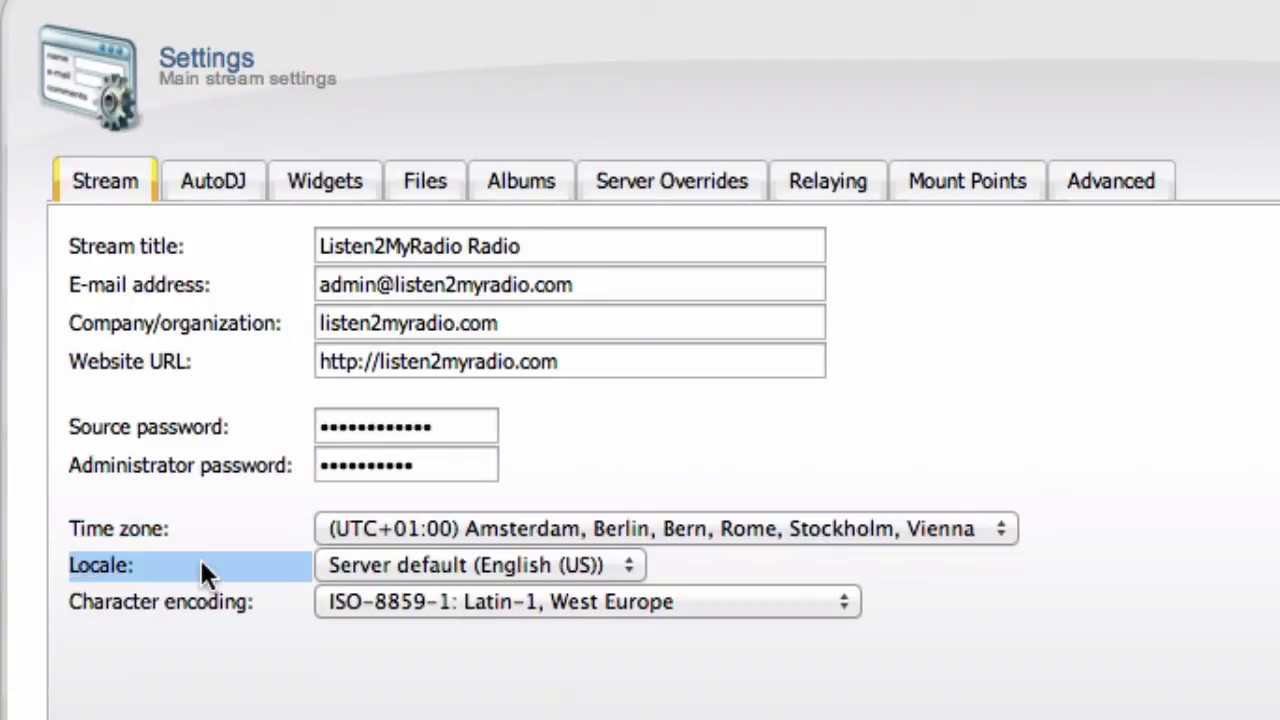
left_click(430, 566)
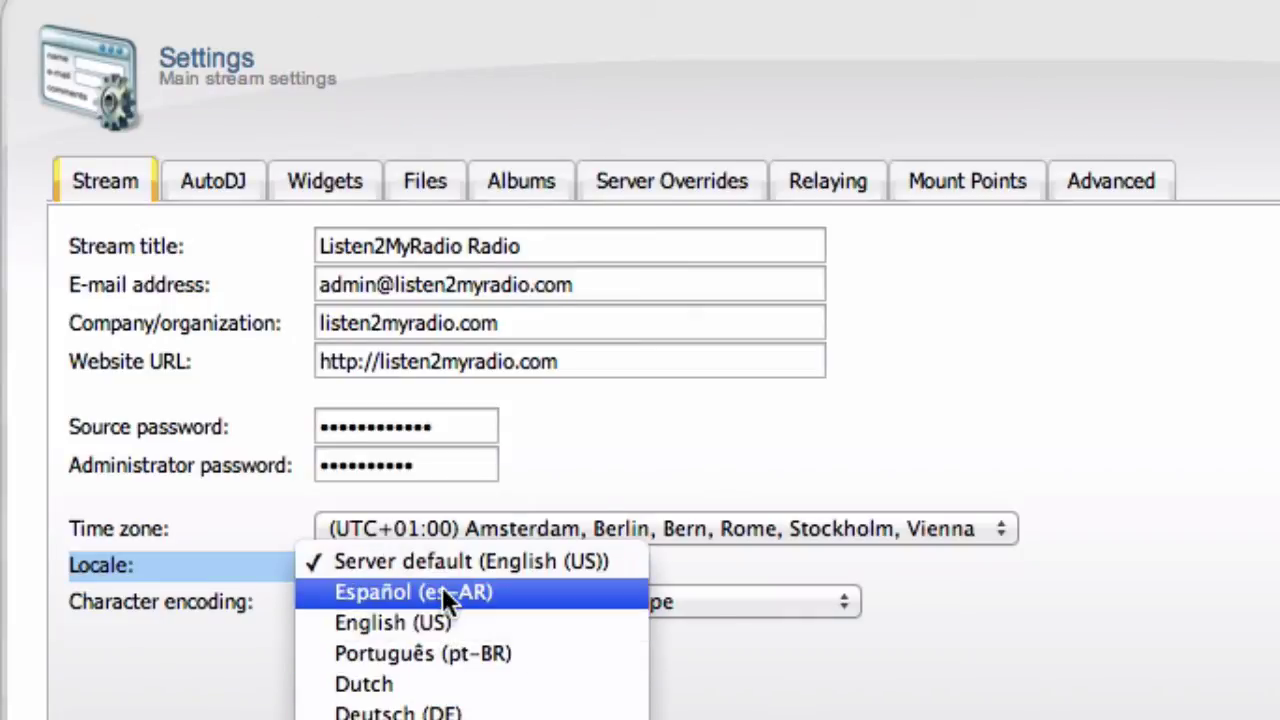
left_click(448, 562)
left_click(429, 601)
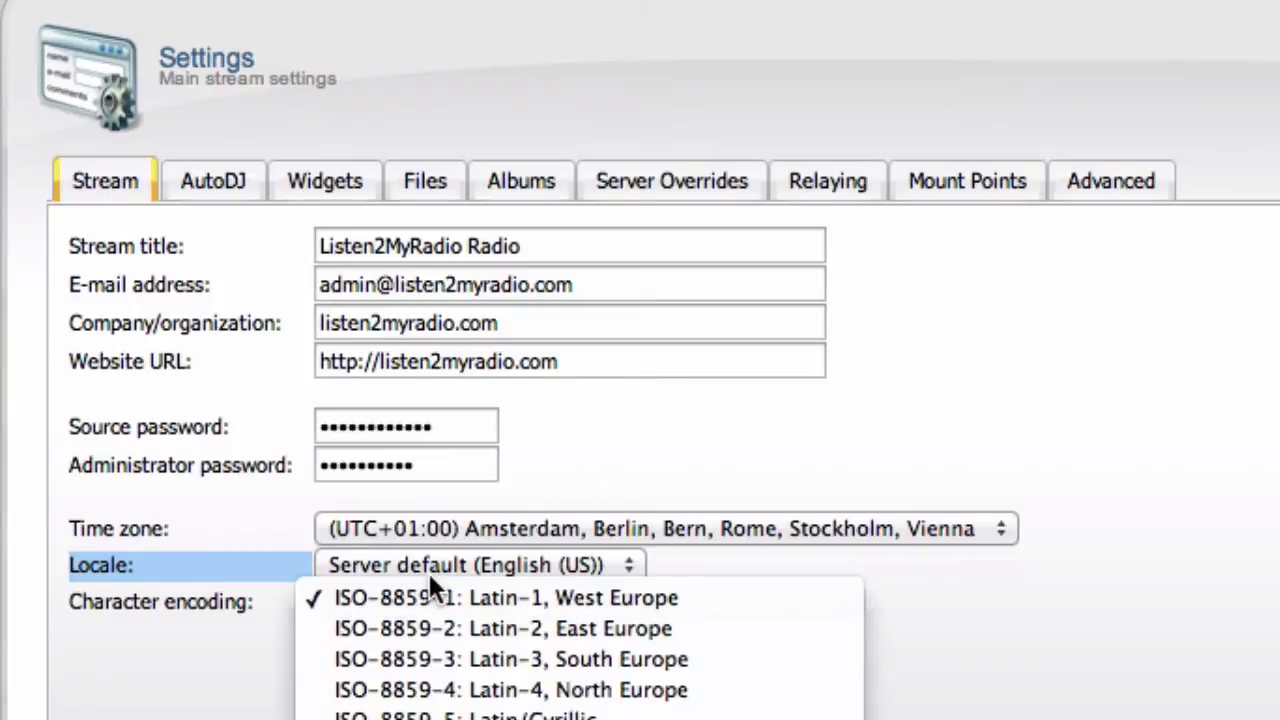
left_click(380, 563)
left_click(380, 563)
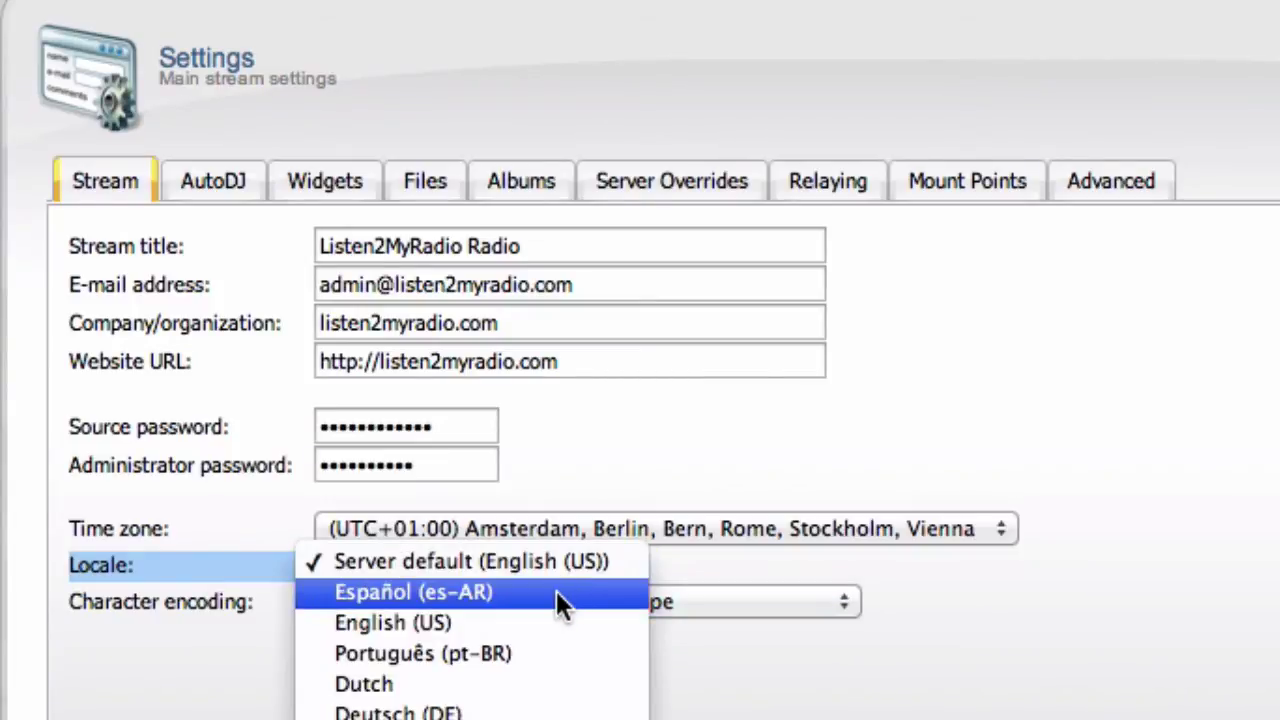
left_click(175, 588)
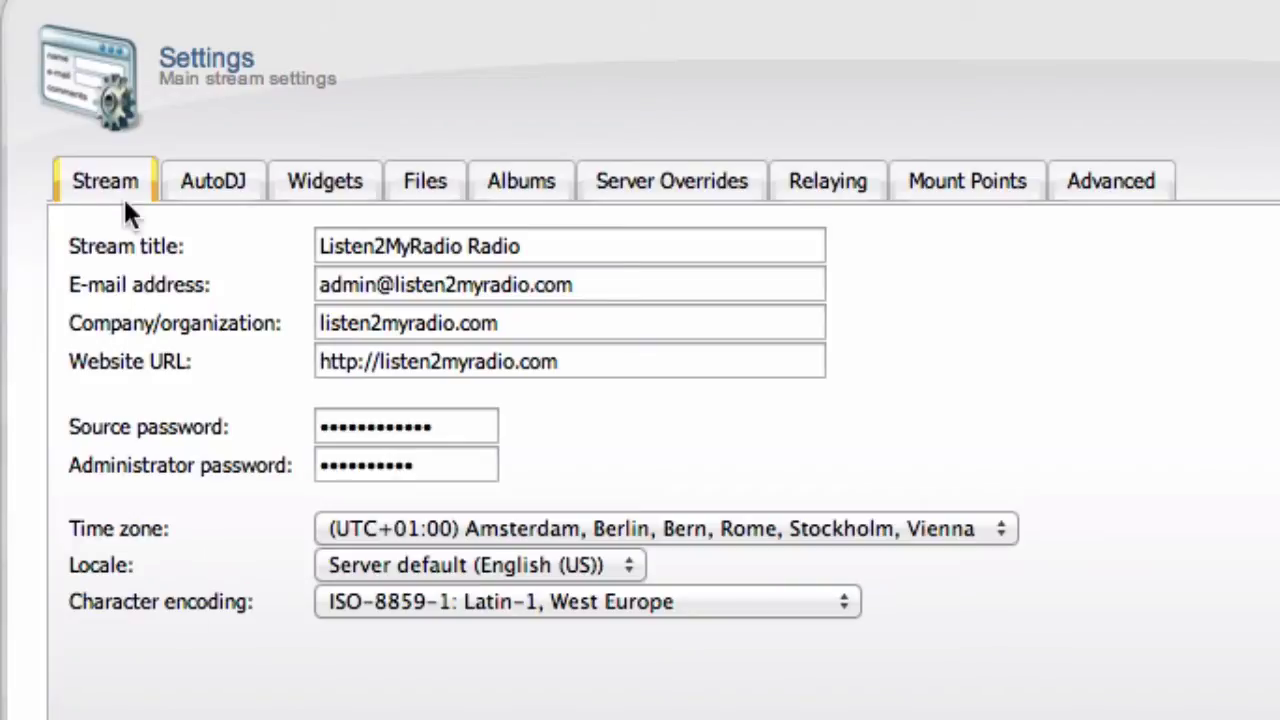
Step: Review the AutoDJ settings and status choices, leaving AutoDJ Disabled
left_click(211, 190)
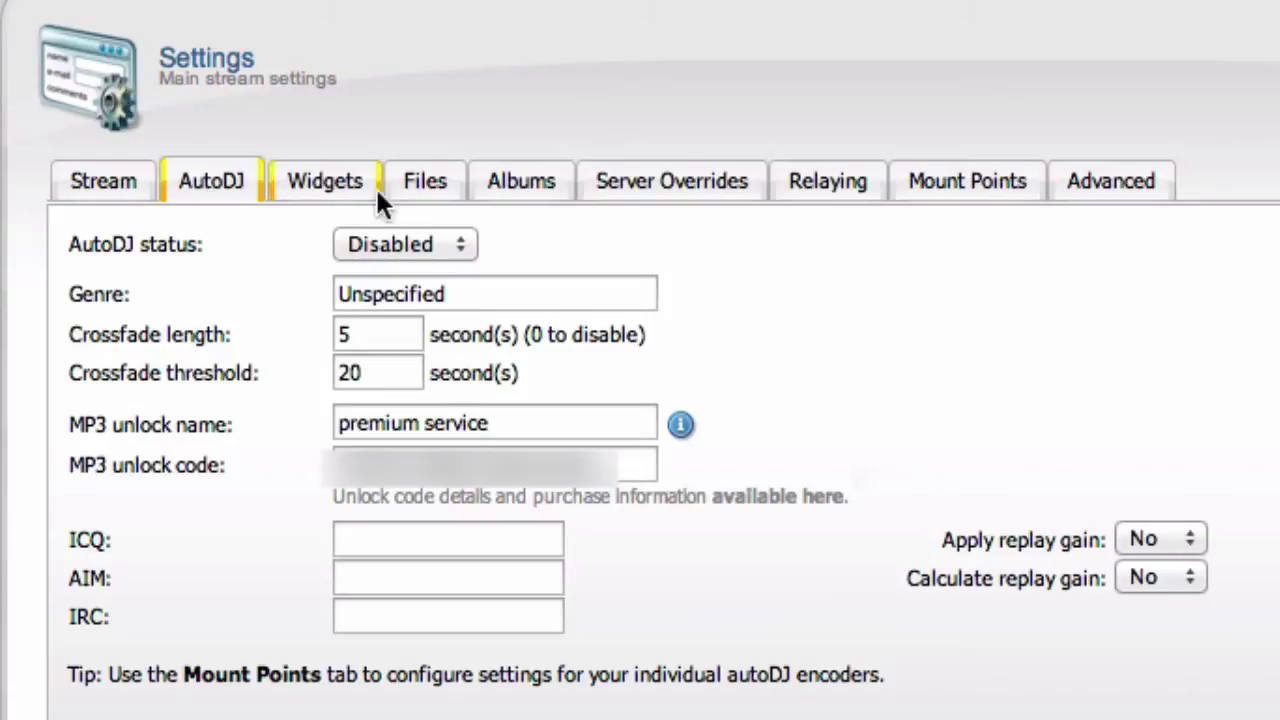
left_click(425, 243)
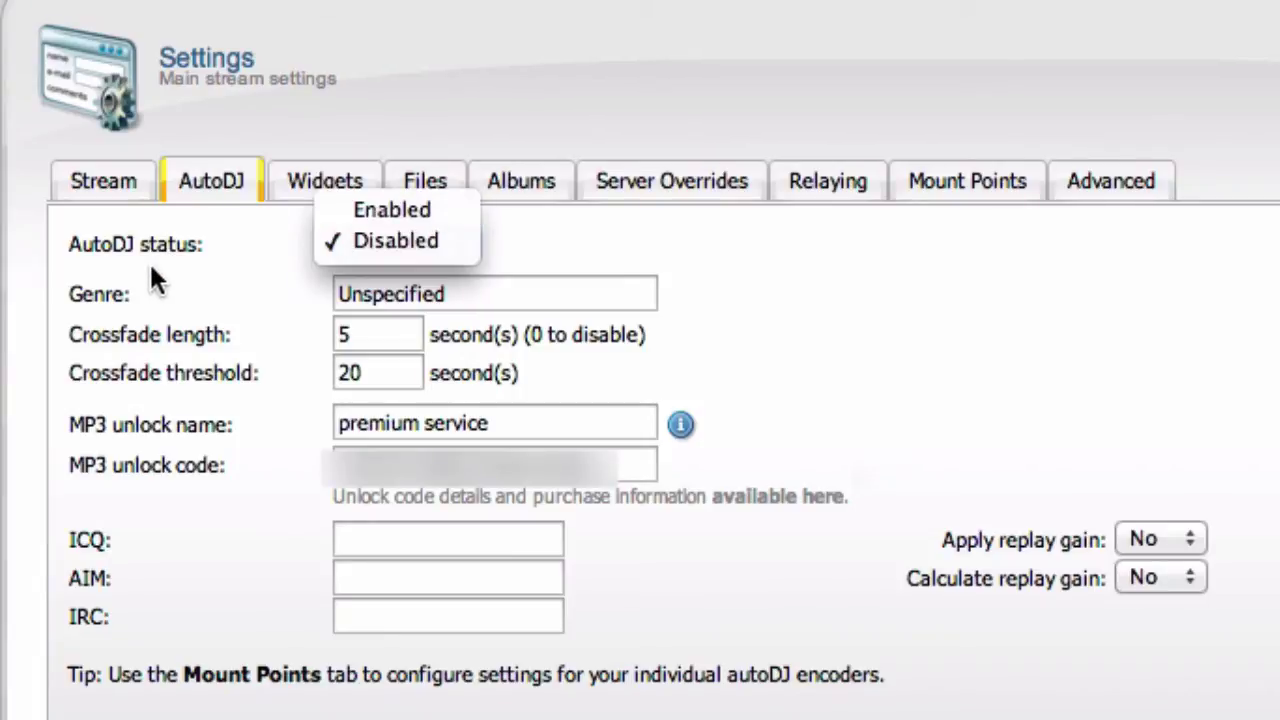
left_click_drag(149, 261, 149, 251)
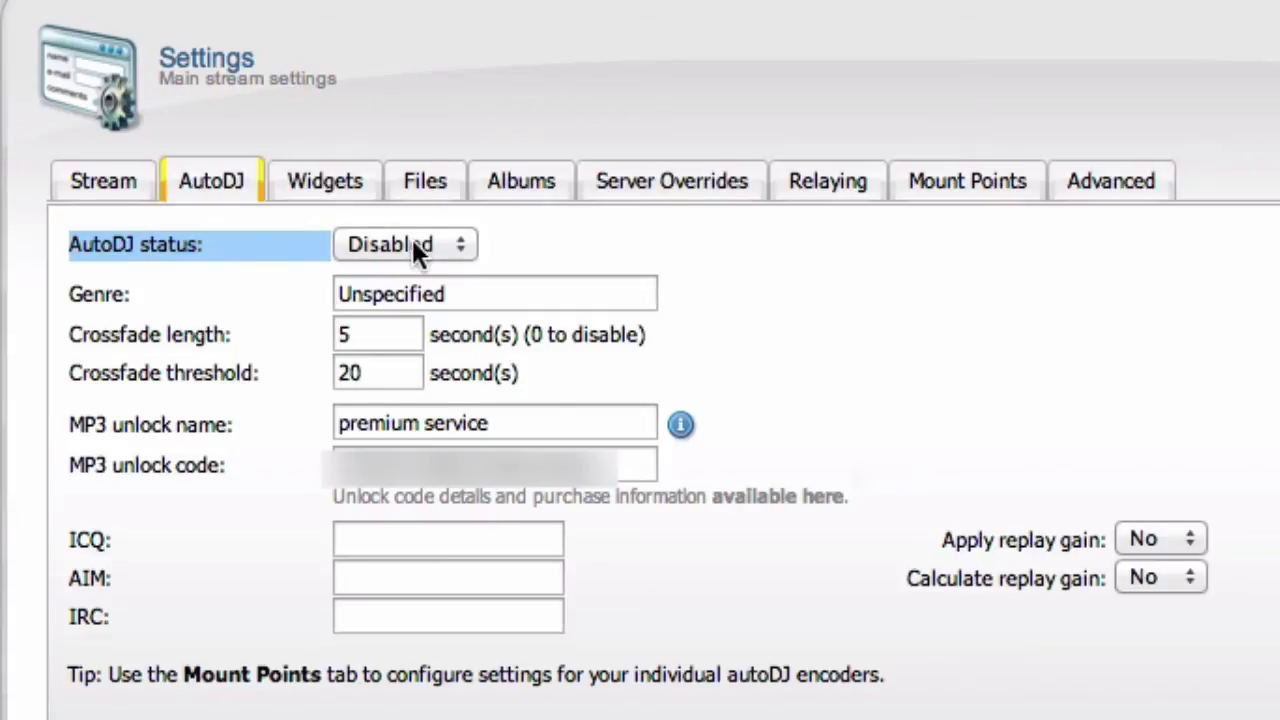
left_click(761, 312)
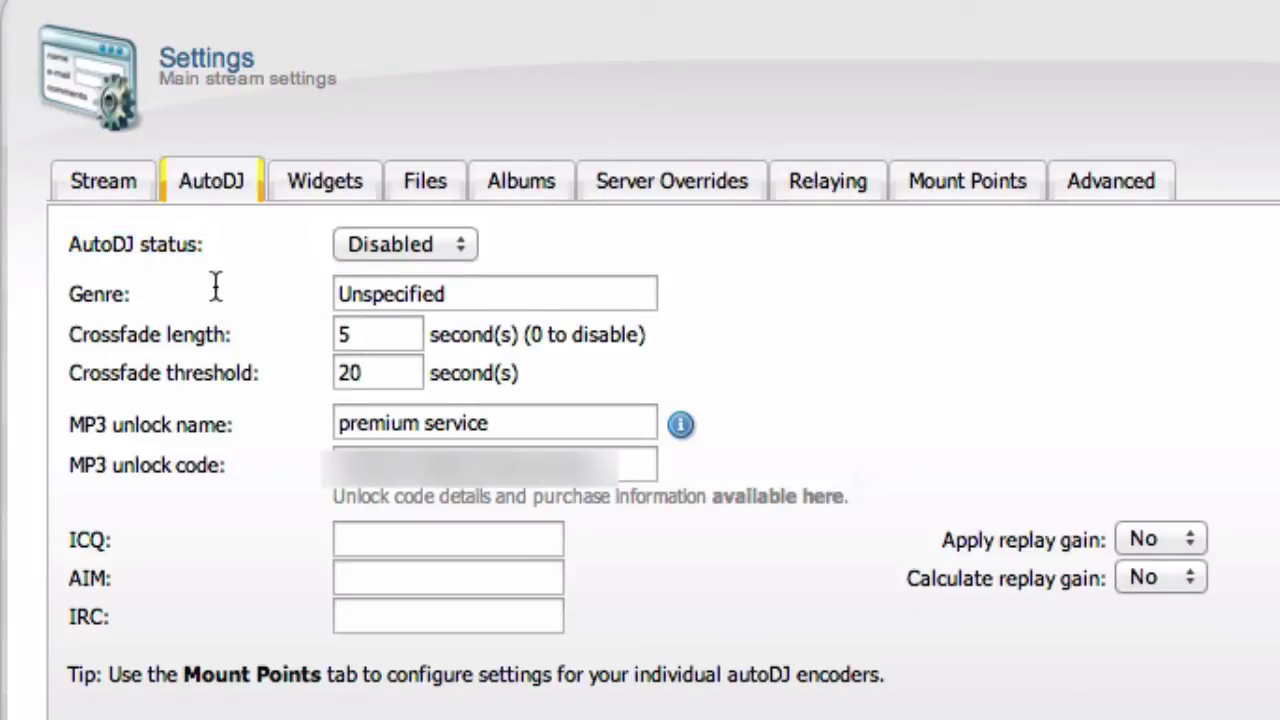
double_click(496, 280)
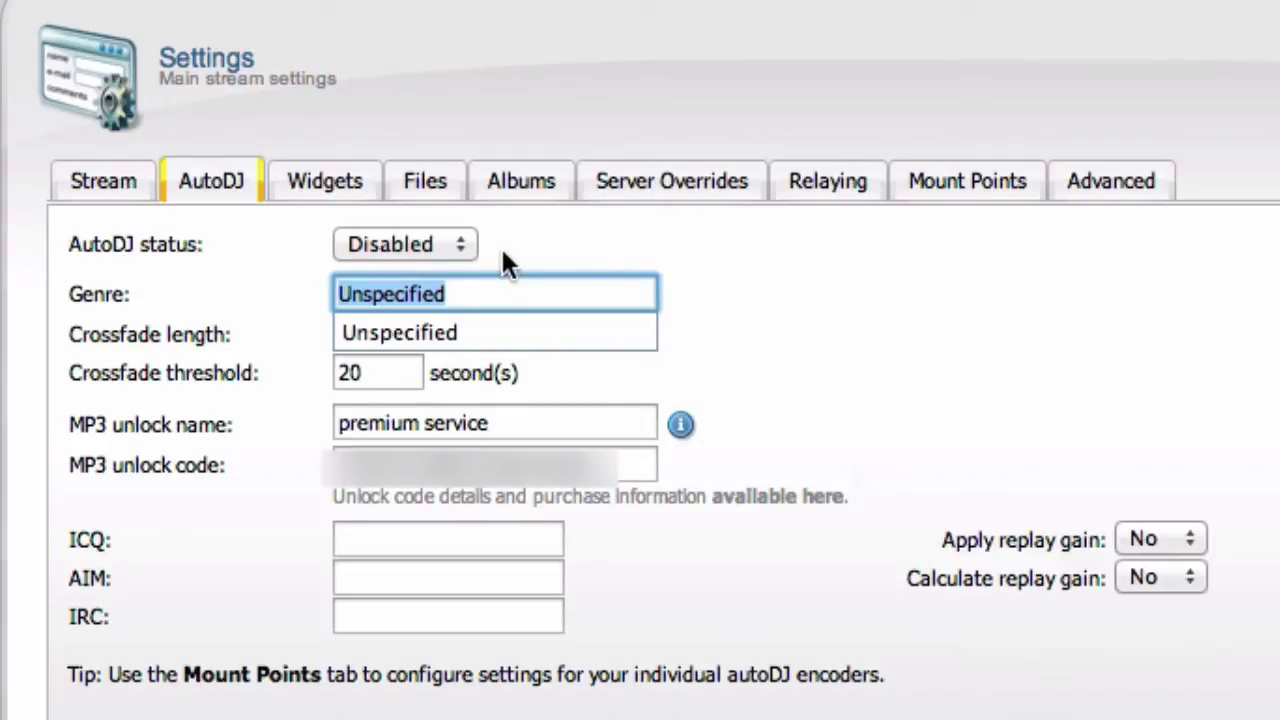
left_click(503, 257)
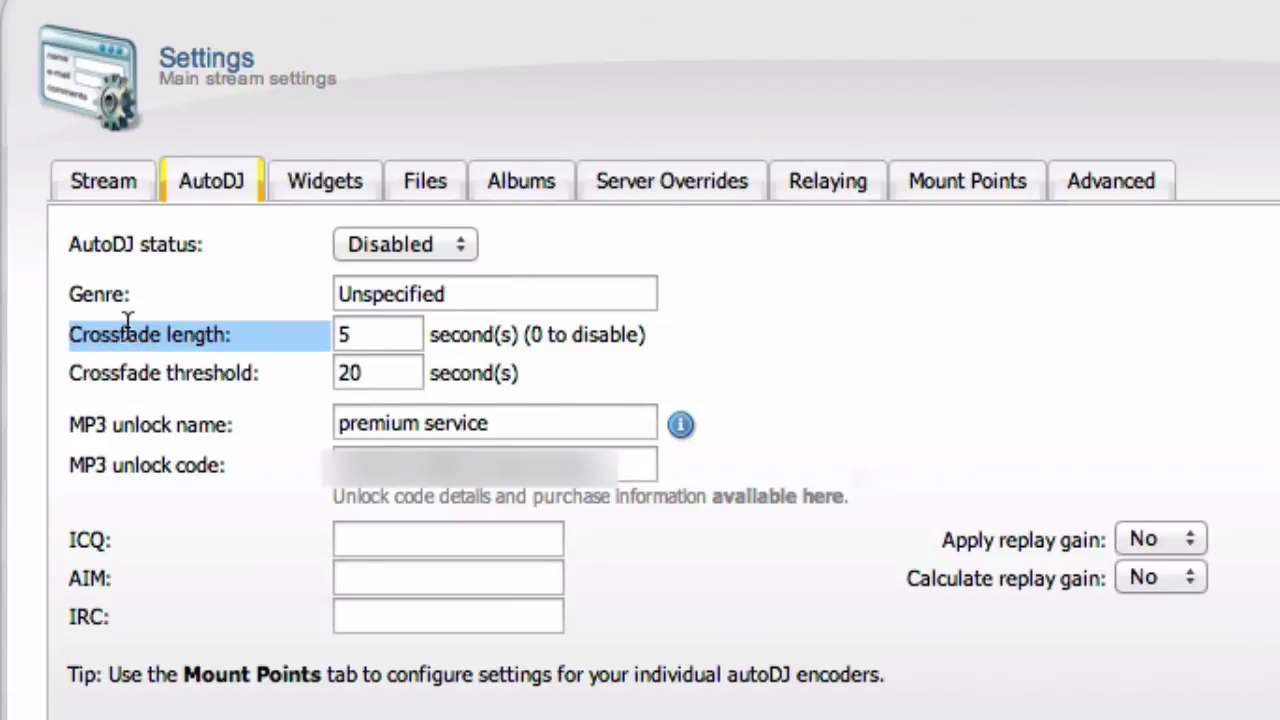
triple_click(104, 382)
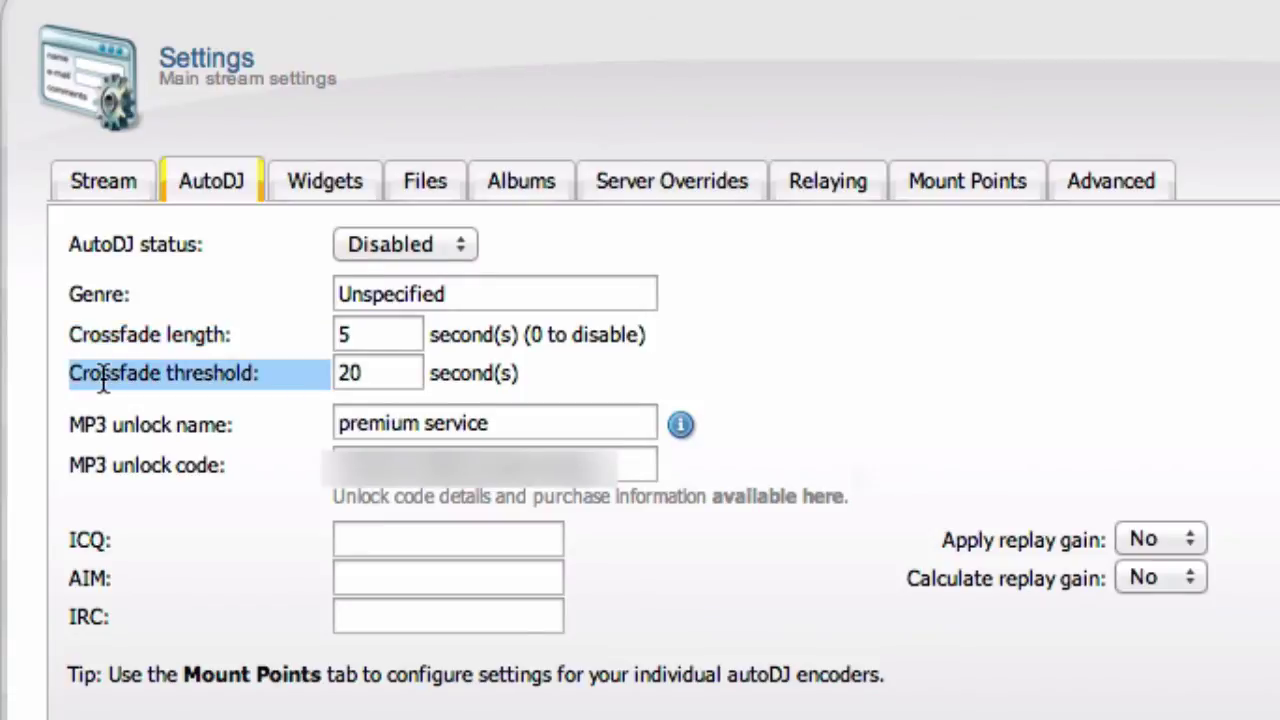
left_click(104, 382)
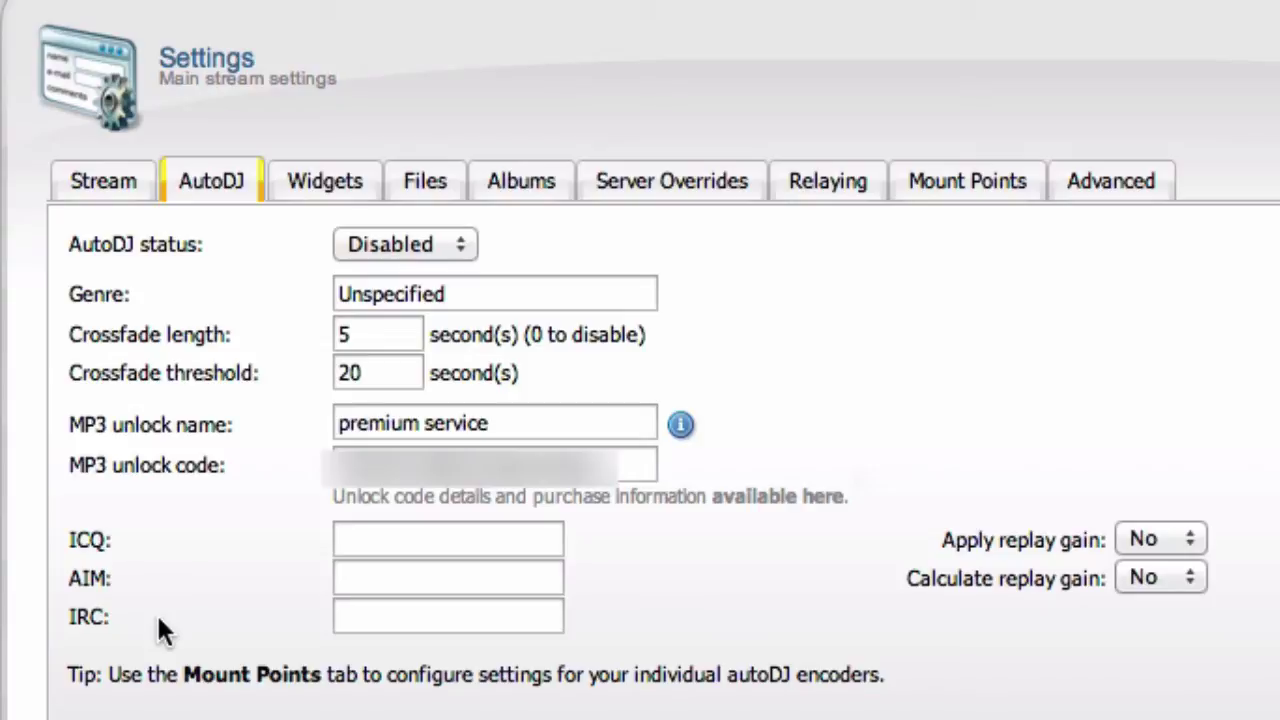
left_click(455, 531)
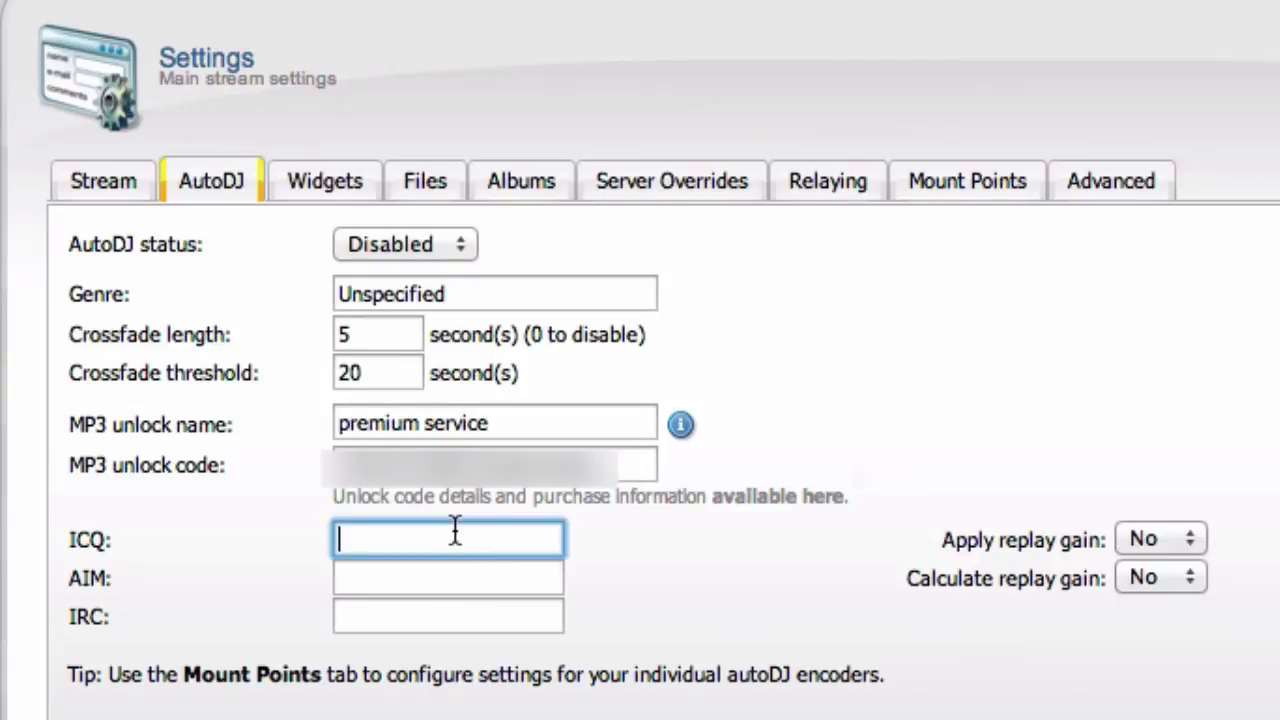
double_click(977, 531)
left_click(978, 532)
triple_click(977, 531)
left_click(977, 531)
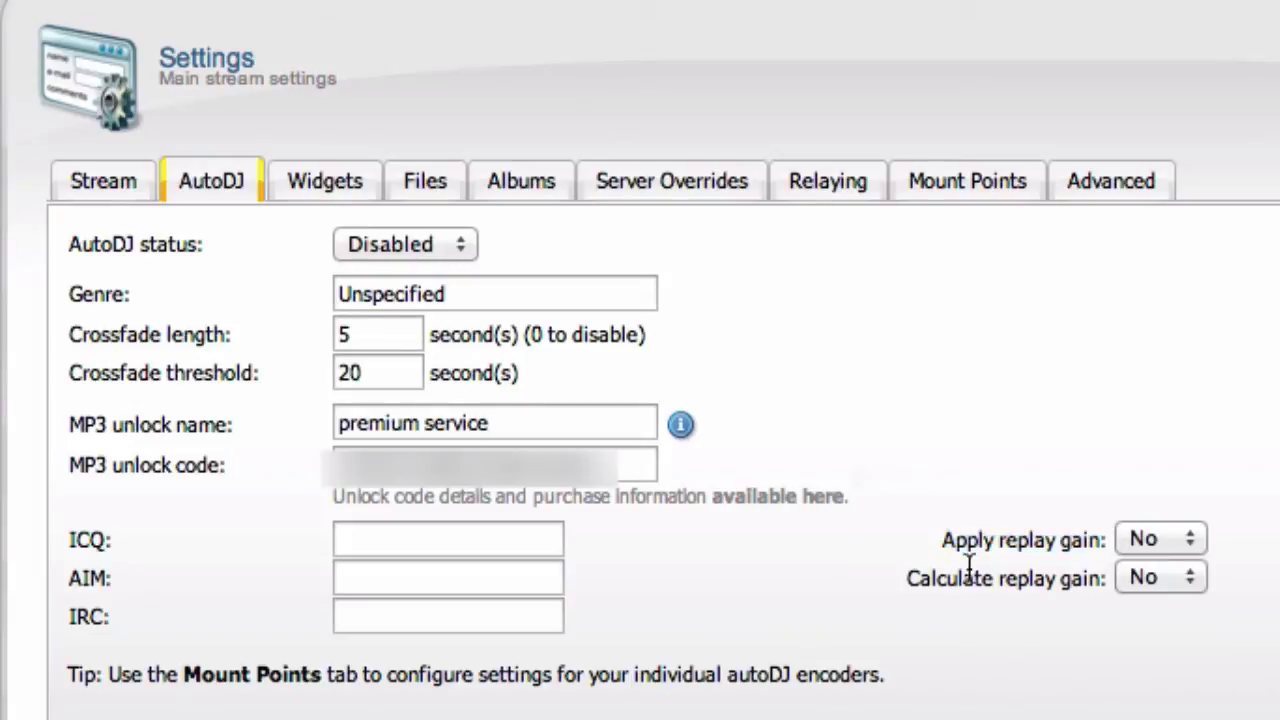
triple_click(968, 575)
left_click(968, 575)
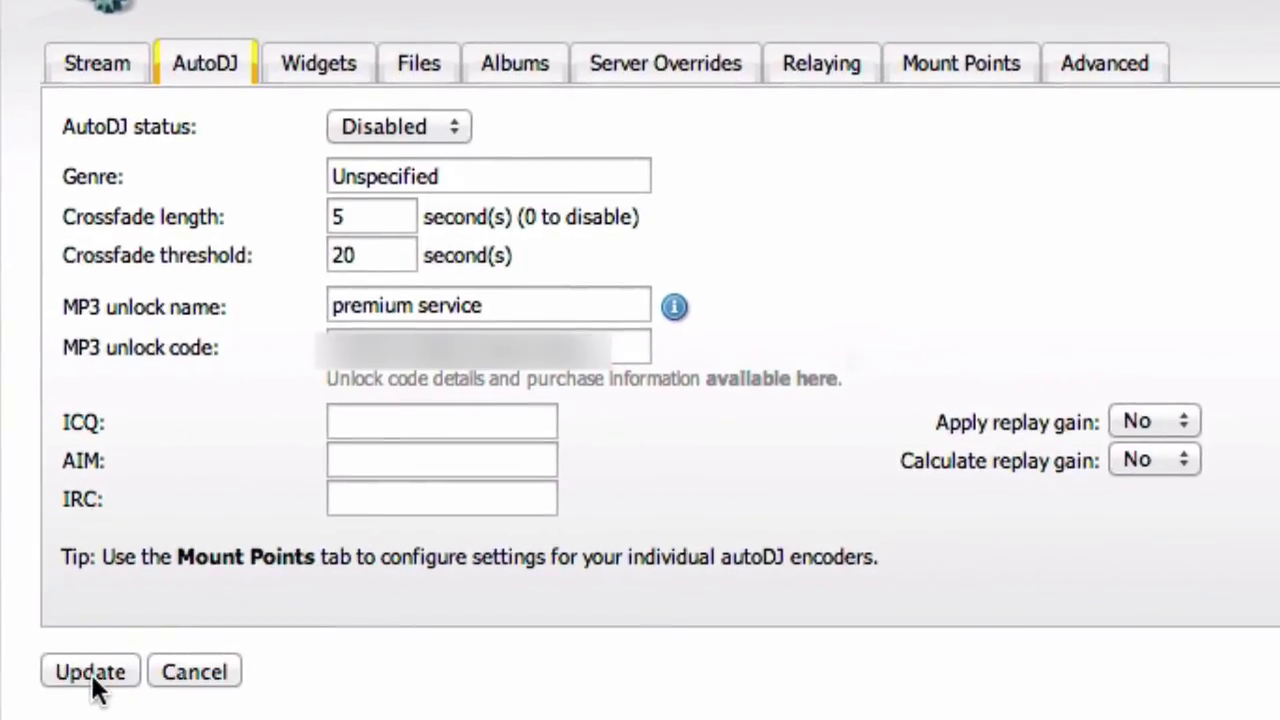
Step: Browse the Widgets General, Song Requests and Recent Tracks options, ending on General
left_click(333, 82)
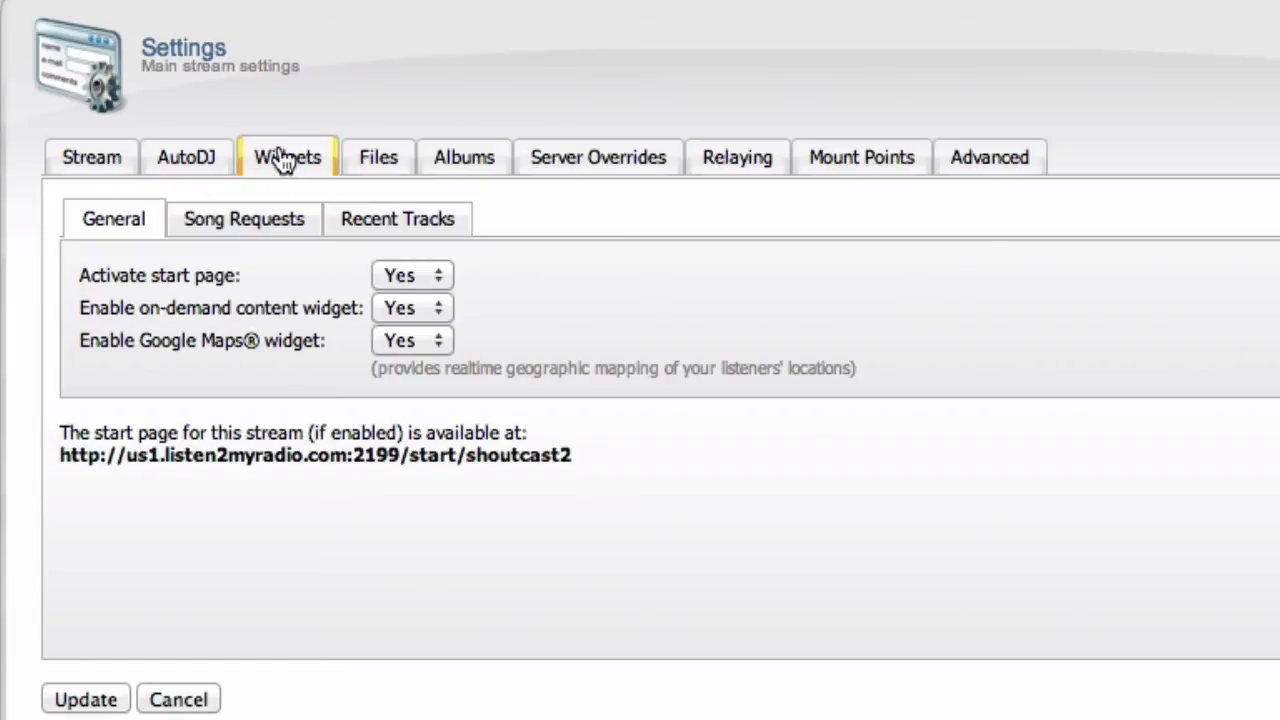
left_click(268, 225)
left_click(418, 229)
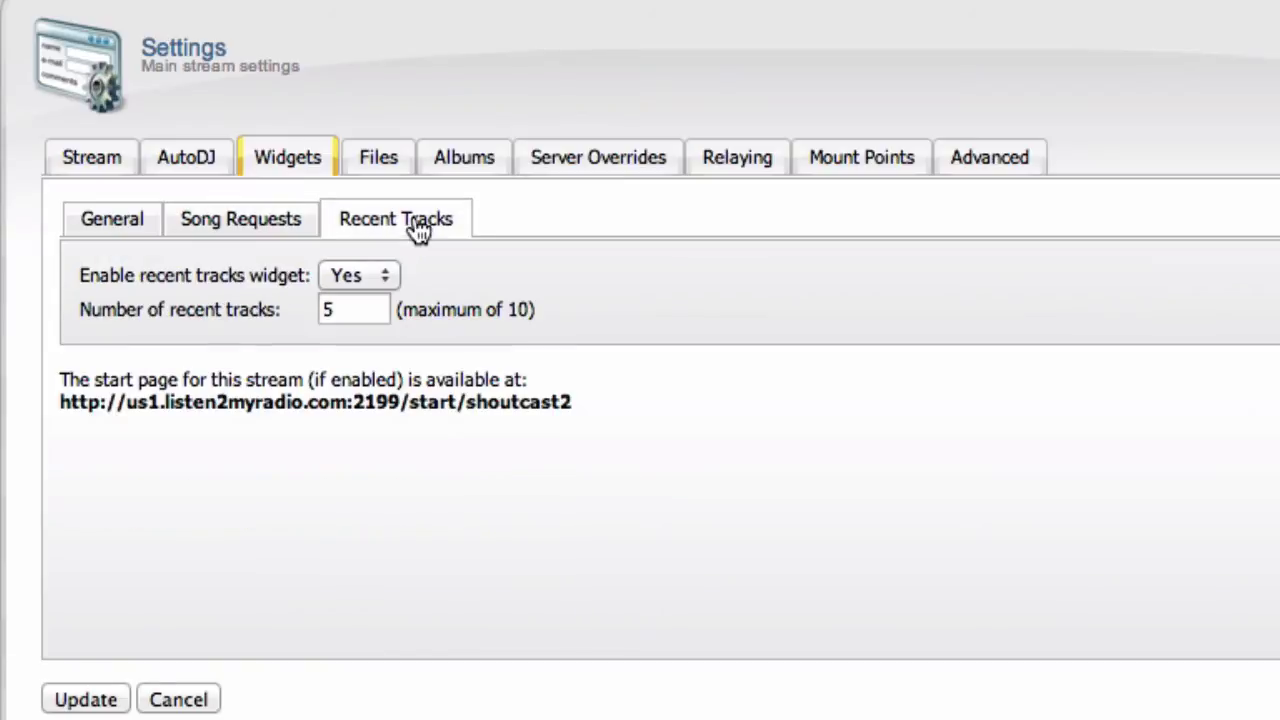
left_click(141, 221)
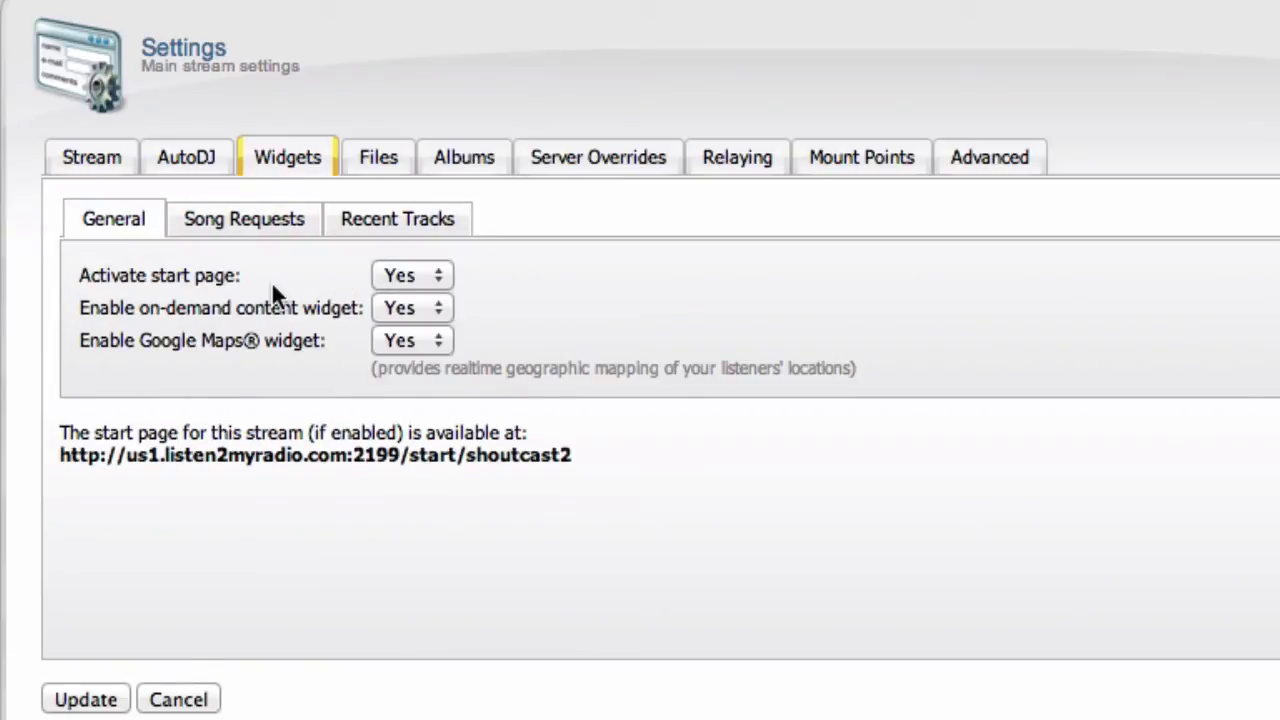
Step: Show the Files settings and highlight the introduction file explanation
left_click(376, 162)
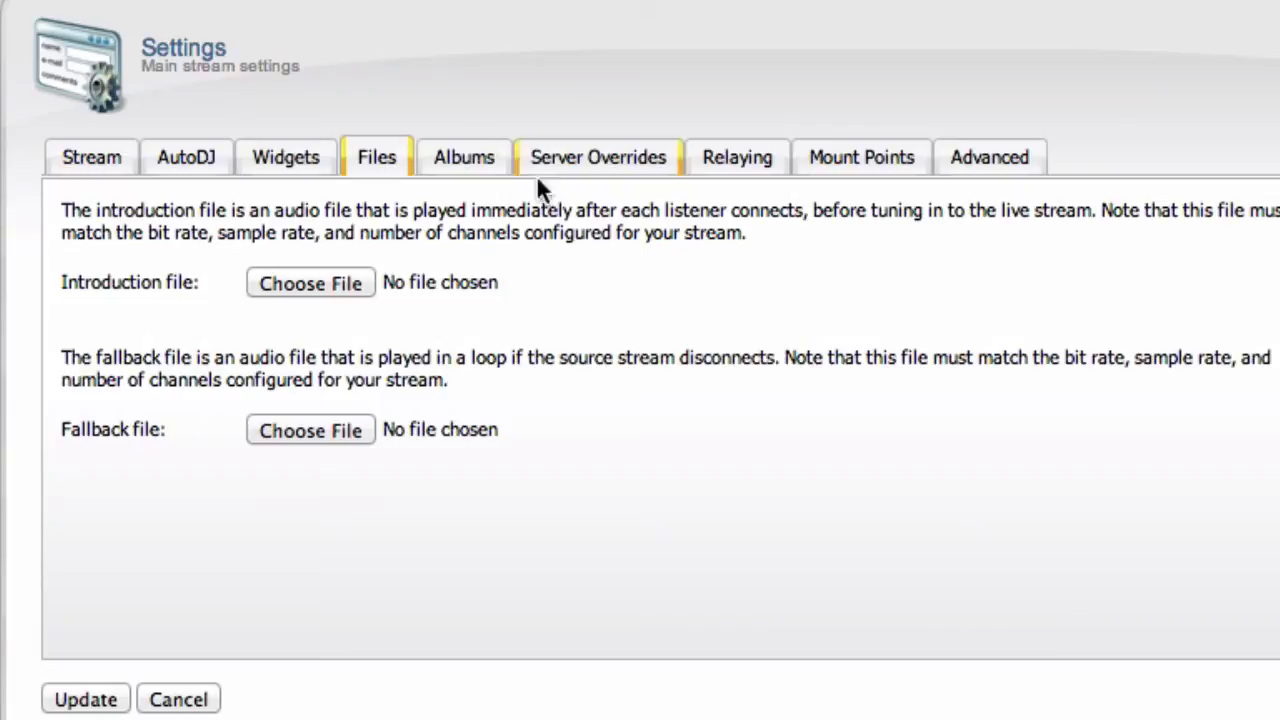
triple_click(498, 205)
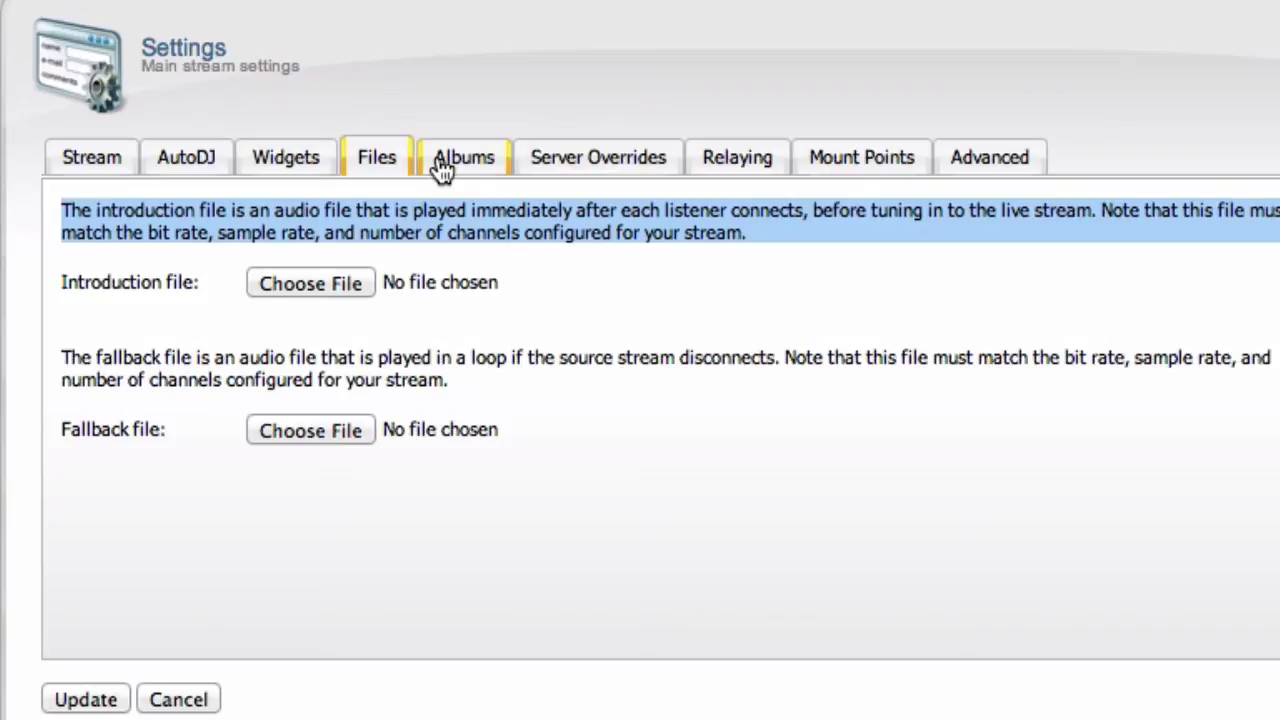
Step: Review the Albums Custom, Embedded and Folder images cover sources, then the source order
left_click(441, 169)
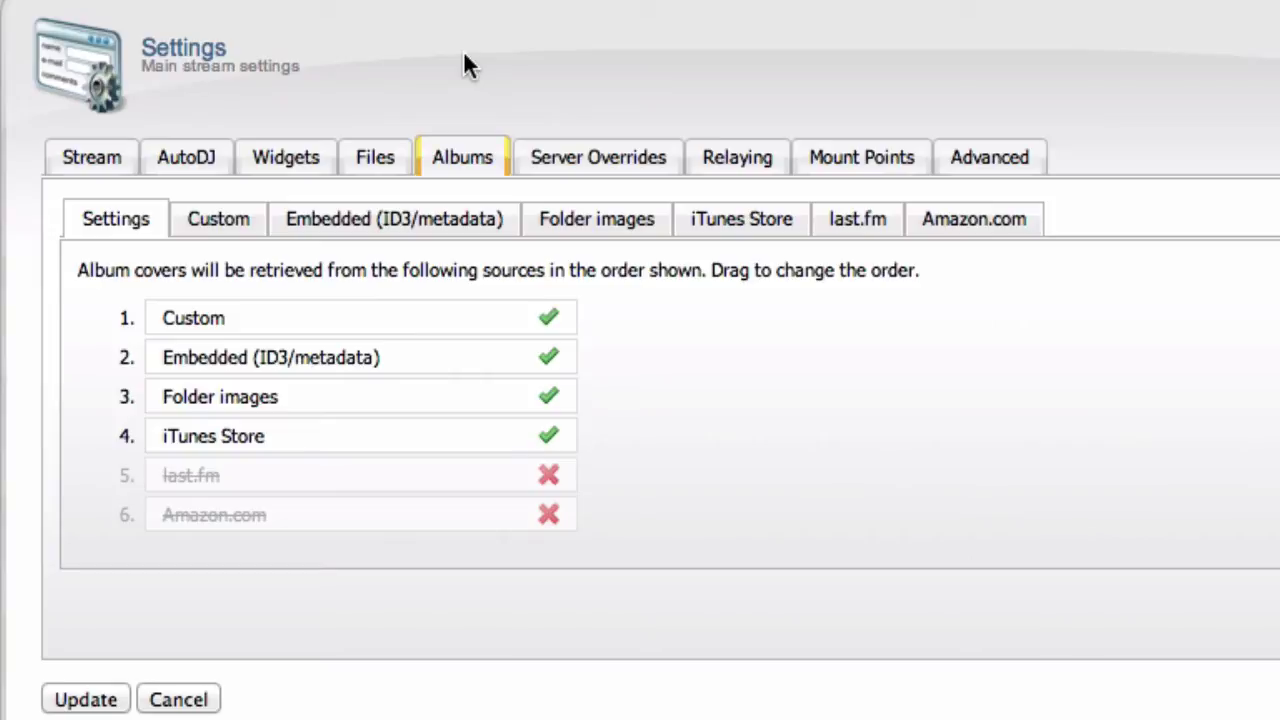
left_click(218, 232)
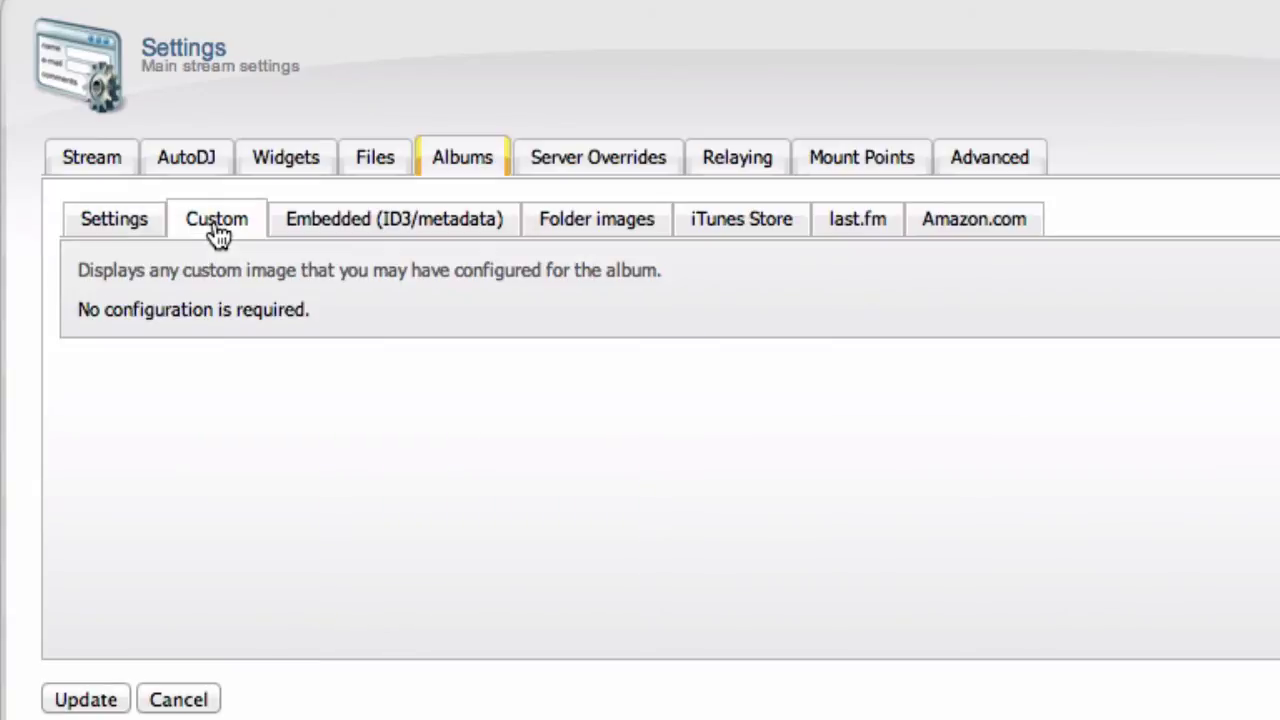
left_click(410, 232)
left_click(640, 228)
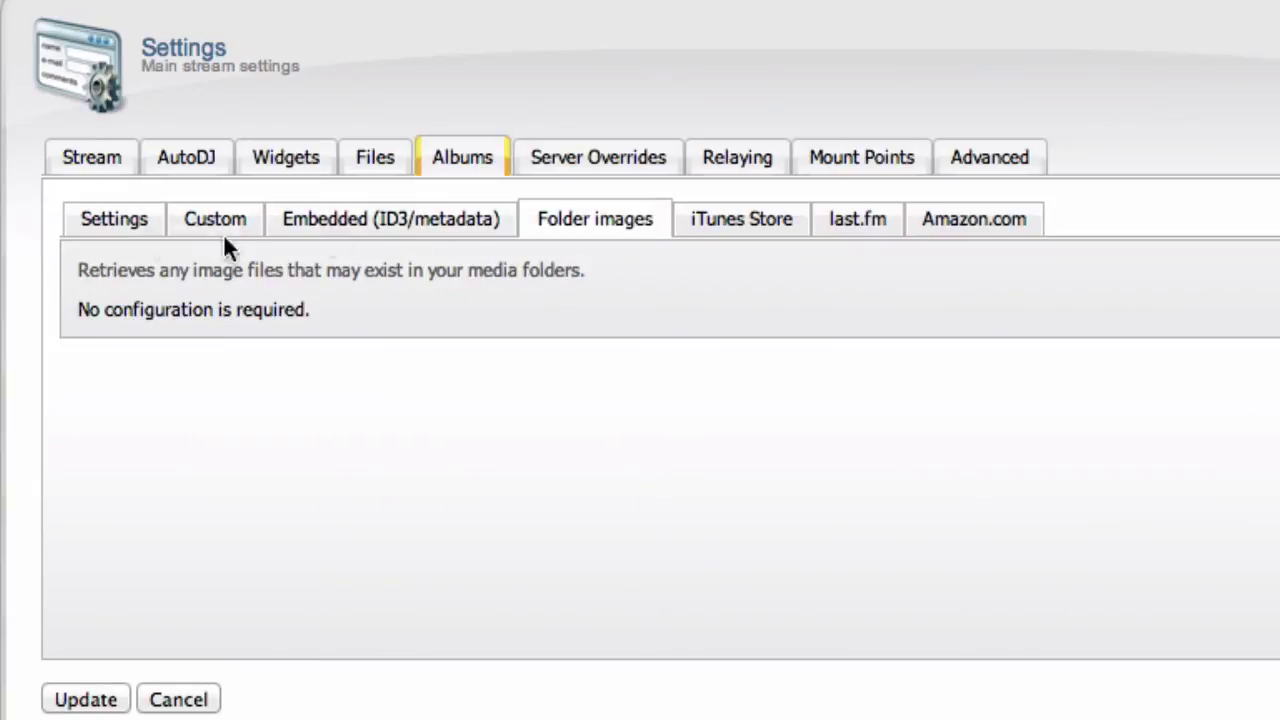
left_click(140, 235)
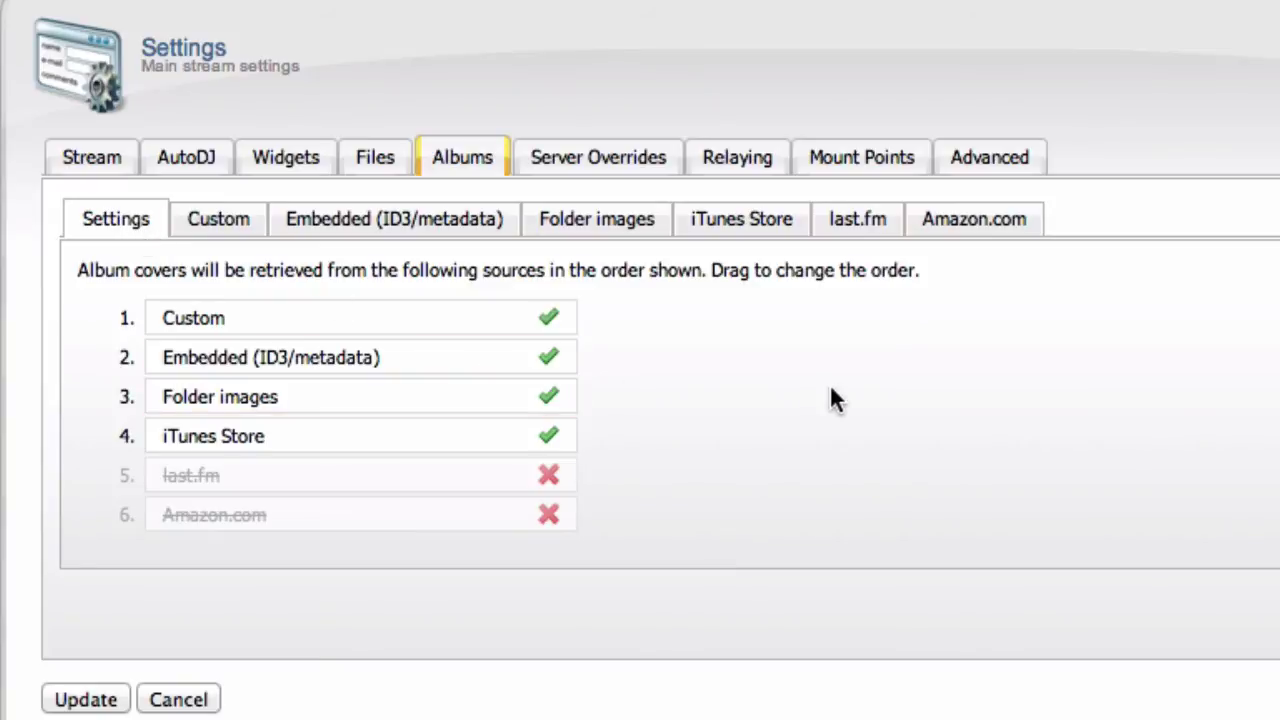
Step: Highlight the Stream title format, Stream URL format and public server explanations in Server Overrides
left_click(576, 170)
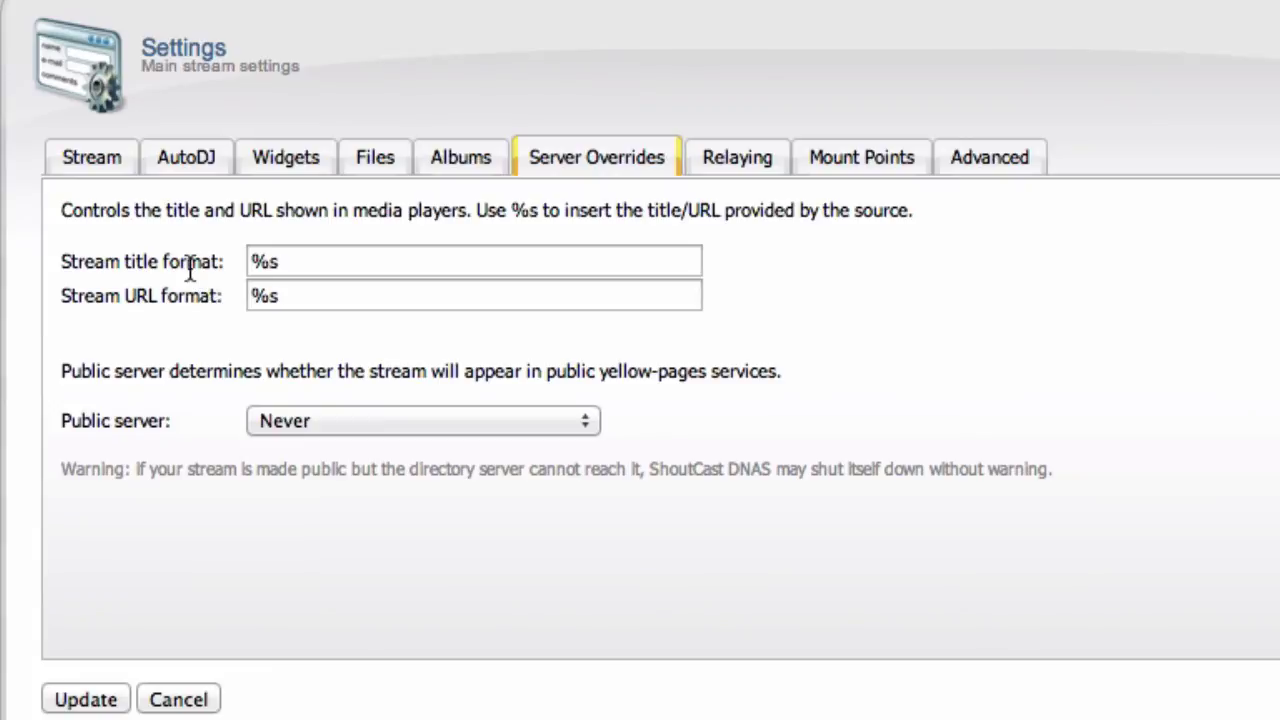
double_click(190, 265)
triple_click(190, 265)
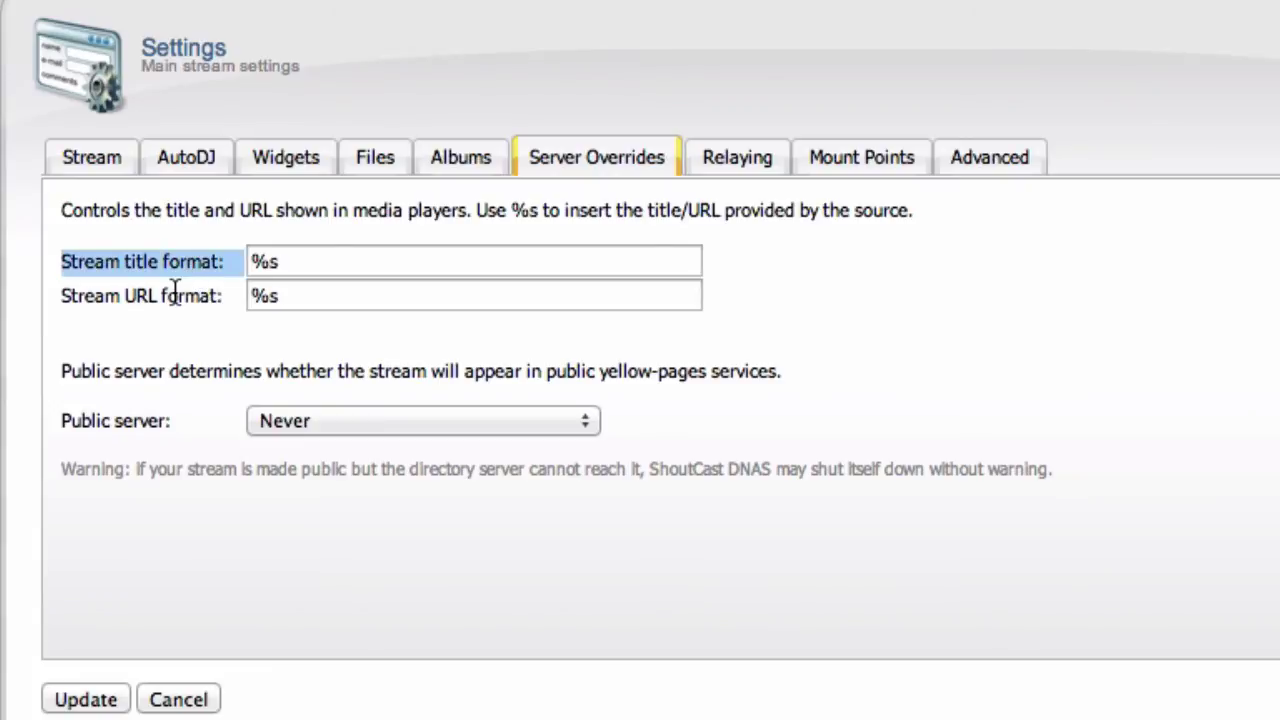
triple_click(174, 289)
left_click(175, 290)
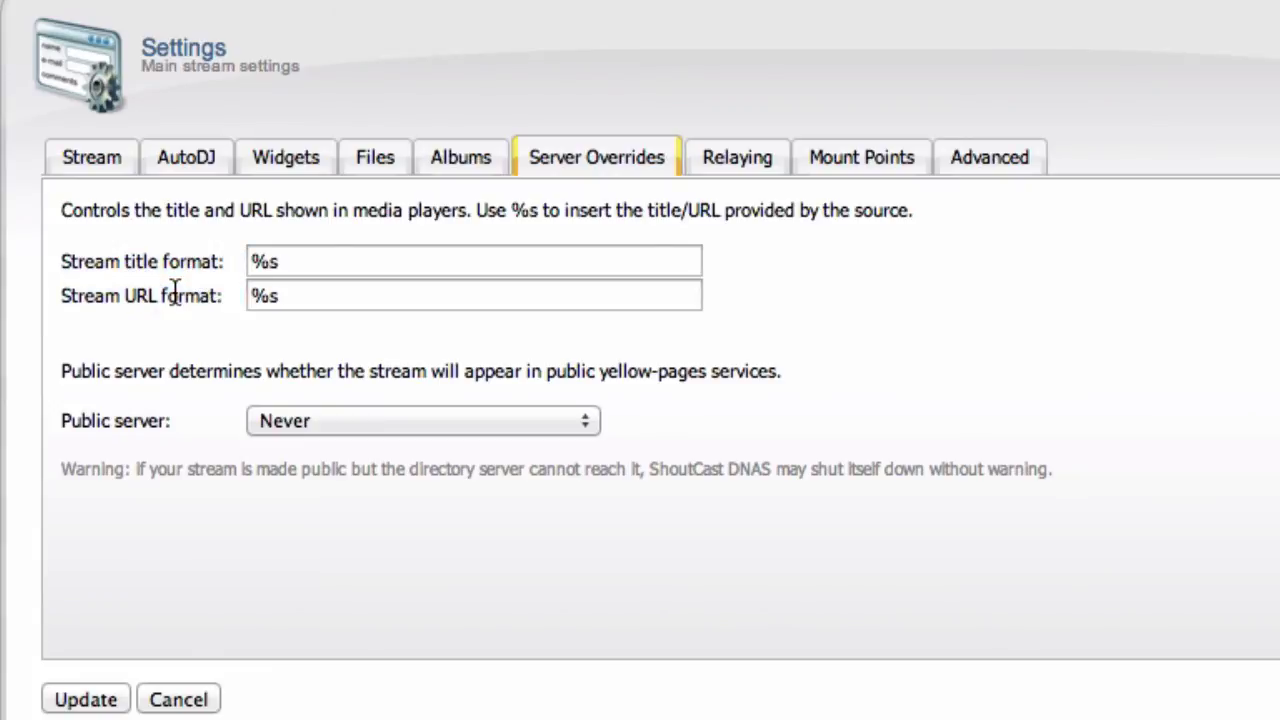
double_click(175, 290)
triple_click(175, 290)
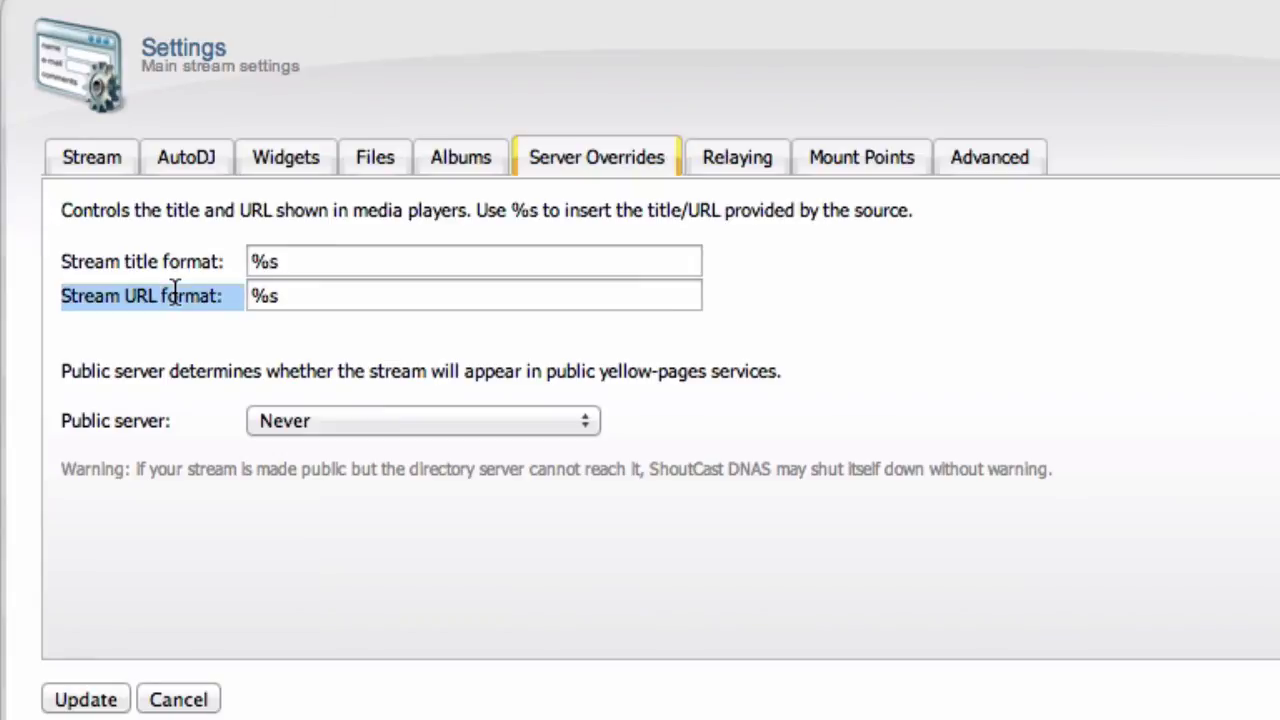
double_click(224, 374)
triple_click(224, 374)
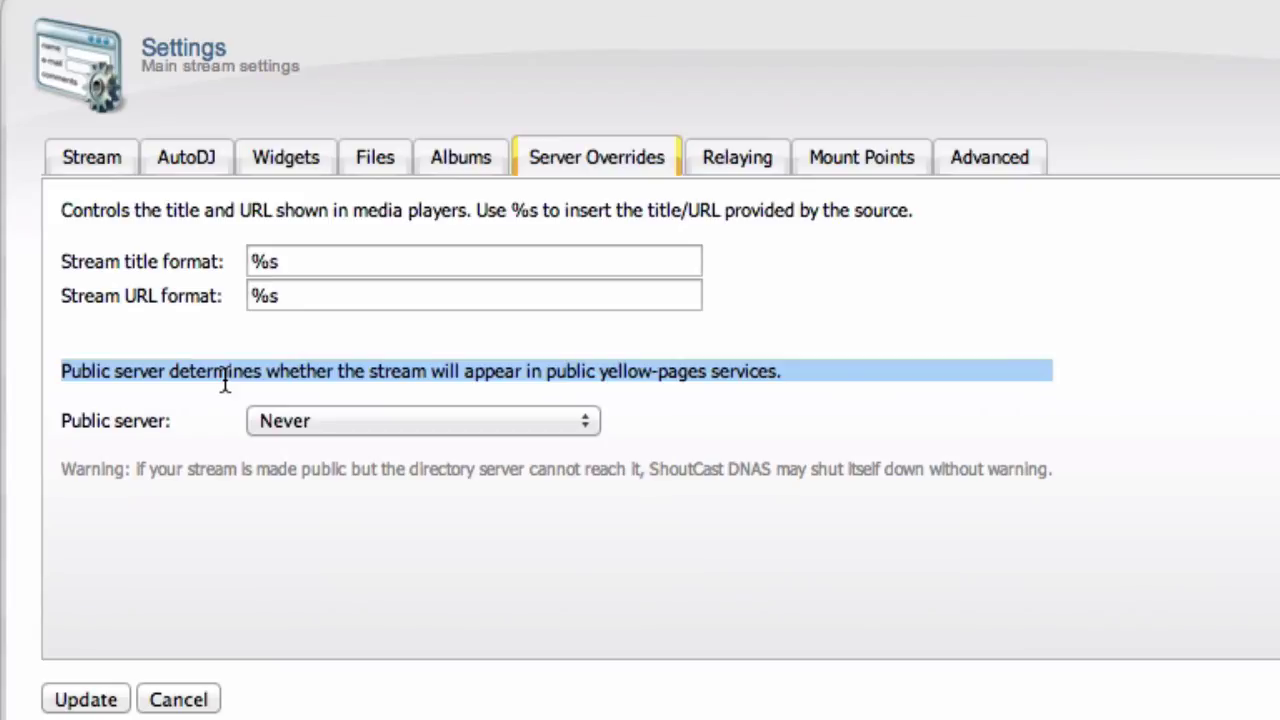
Step: Review the Relaying options, then show the Mount Points list with /stream
left_click(733, 158)
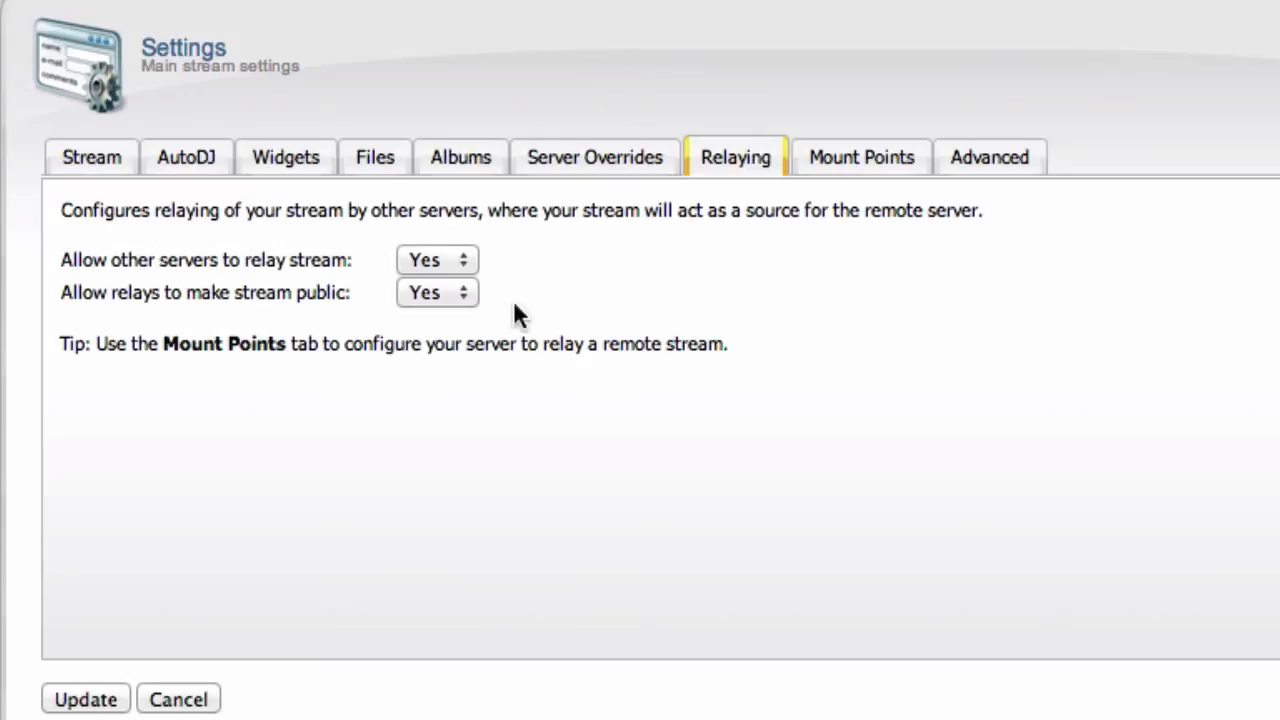
left_click(828, 145)
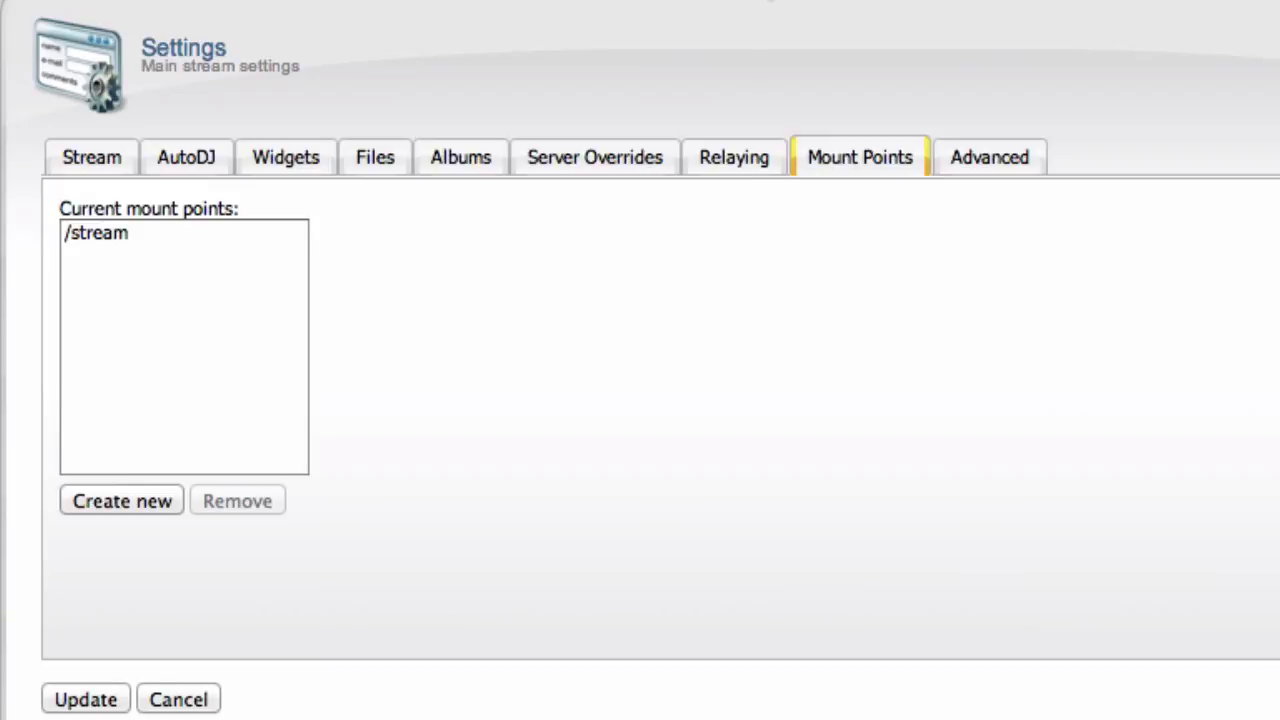
Step: Open the /stream mount point's settings showing stream path /stream
left_click(152, 238)
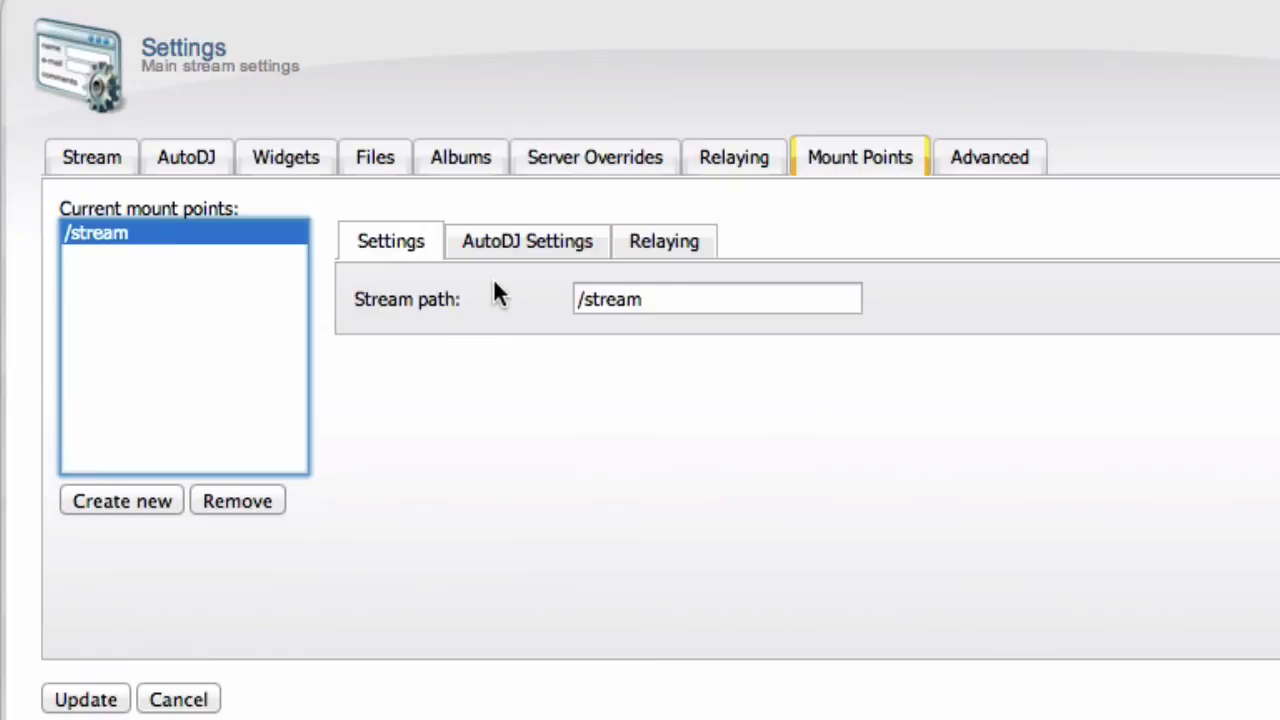
left_click(535, 468)
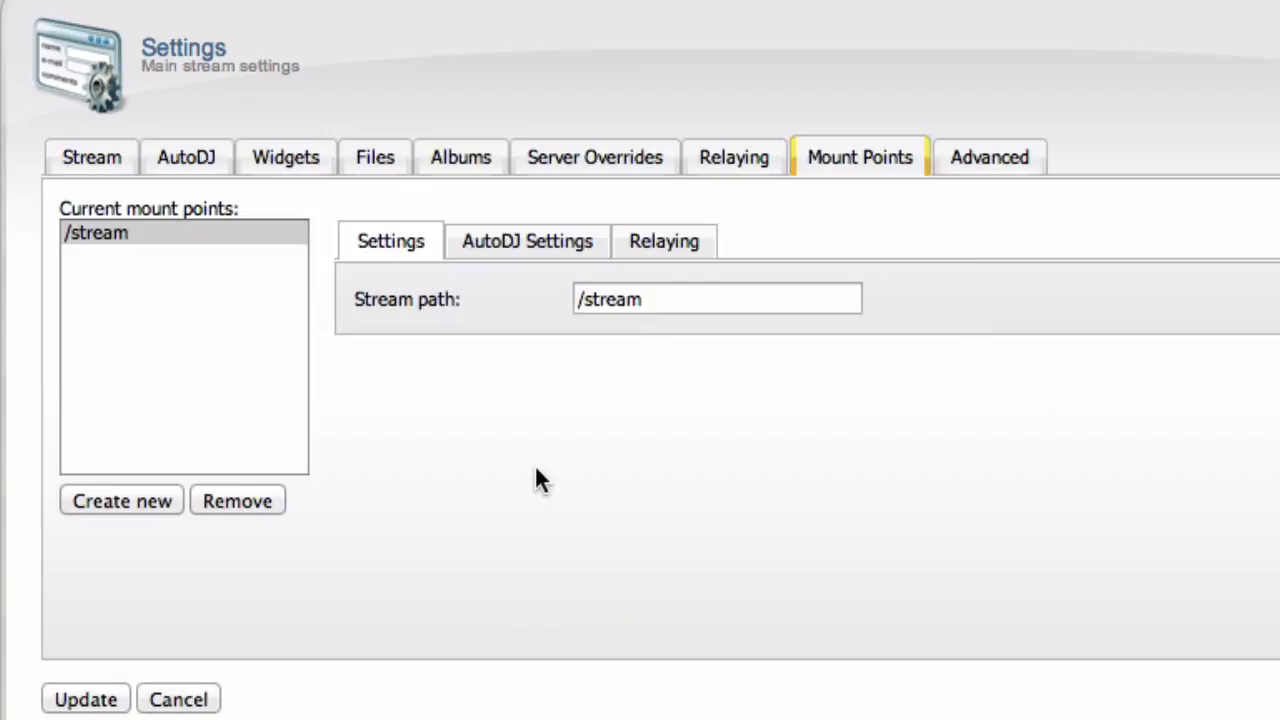
Step: Review the Advanced settings, save with Update, and return to the Stream settings form
left_click(988, 160)
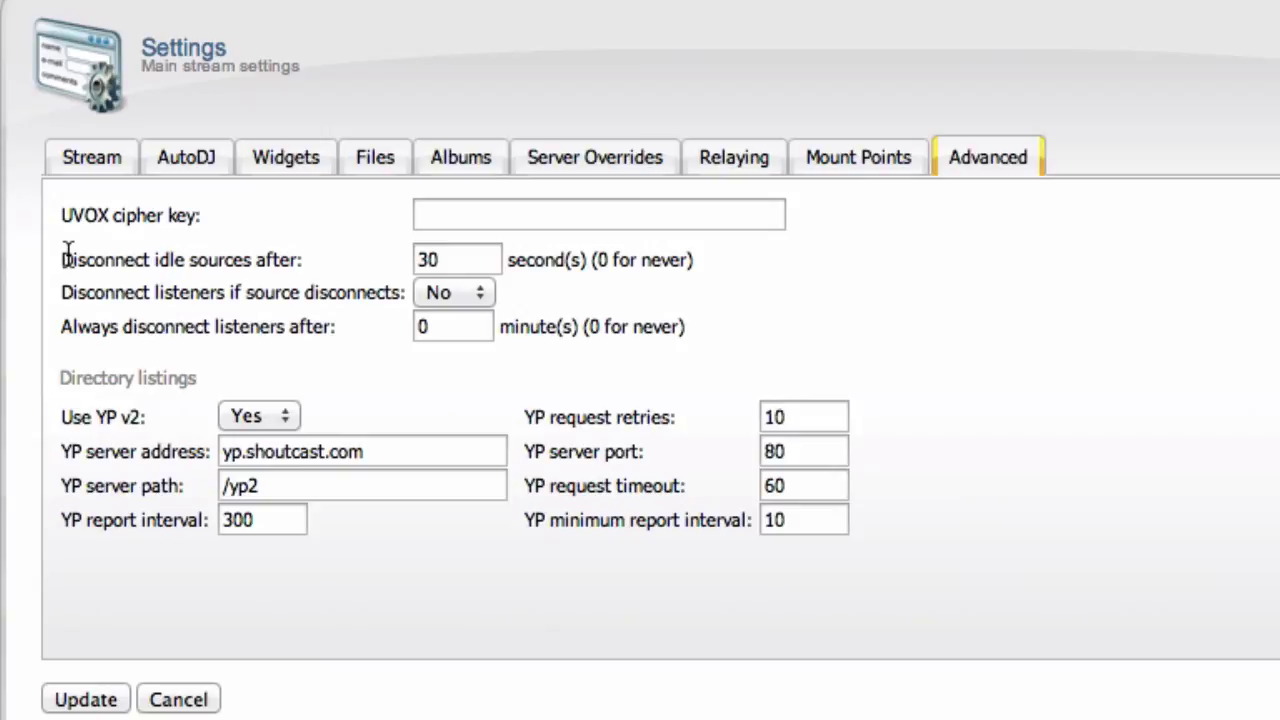
left_click(88, 700)
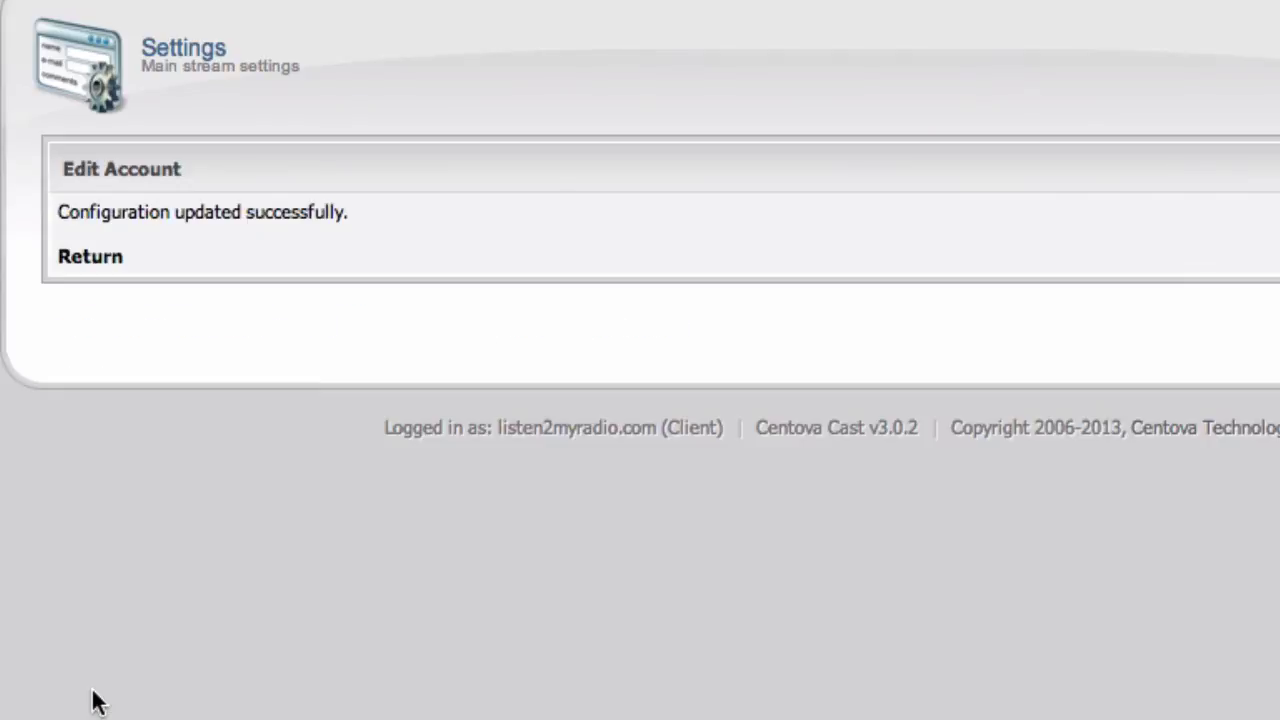
left_click(90, 258)
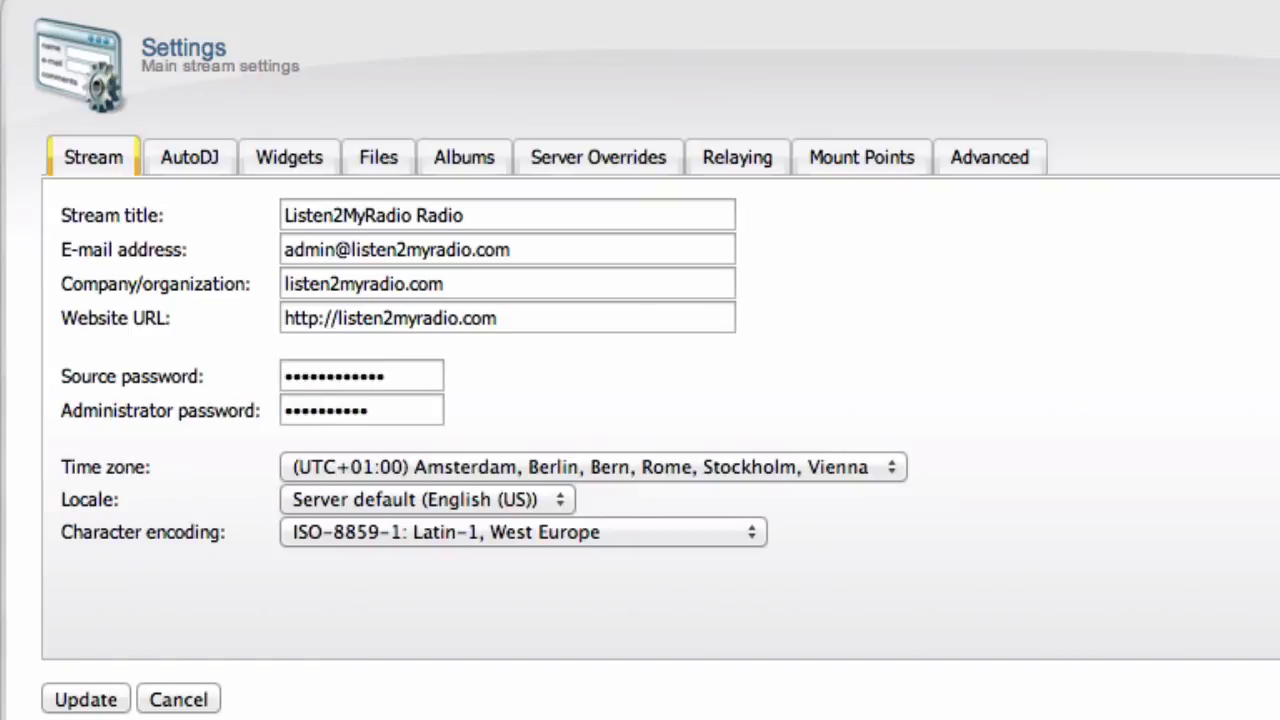